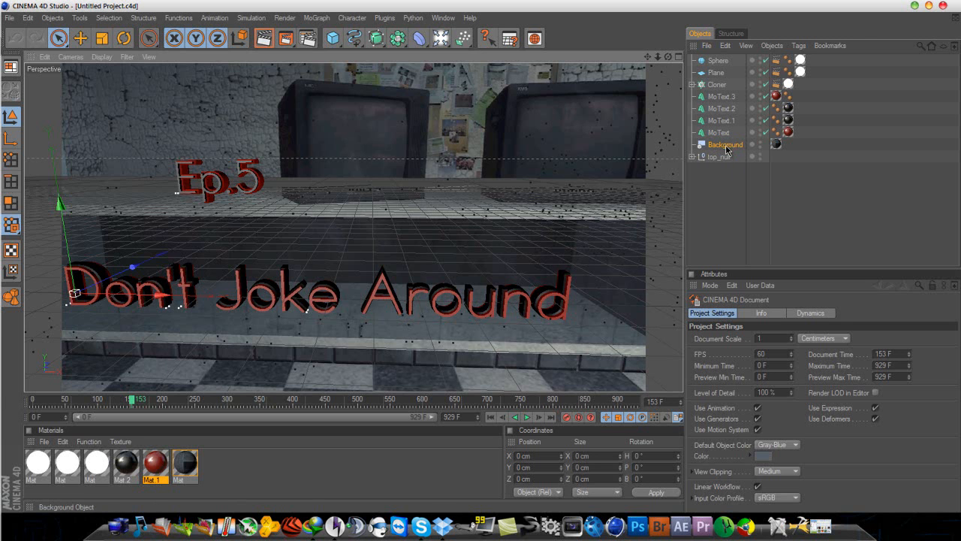
Move to frame 158 of the animation and look over the render settings.
scroll(441, 197, "down", 4)
scroll(324, 217, "up", 4)
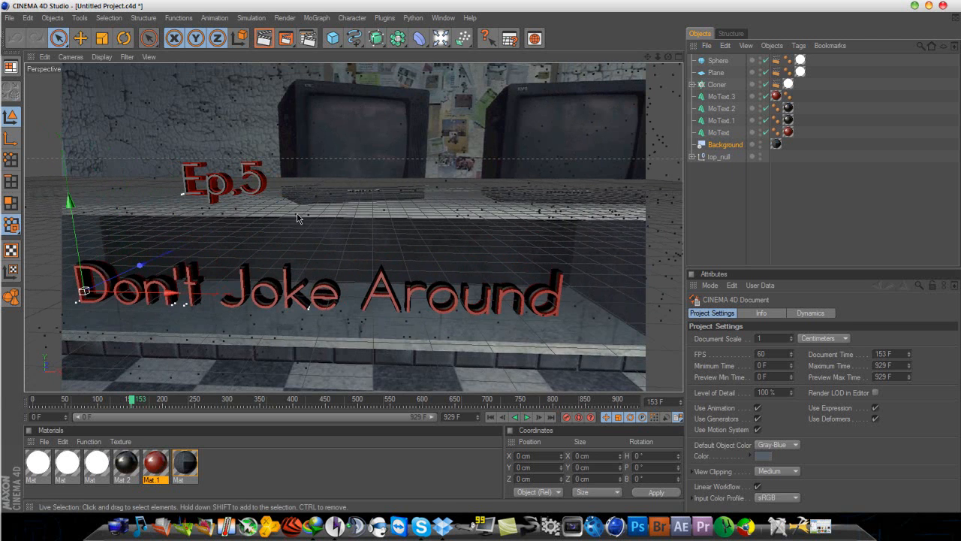
left_click(135, 399)
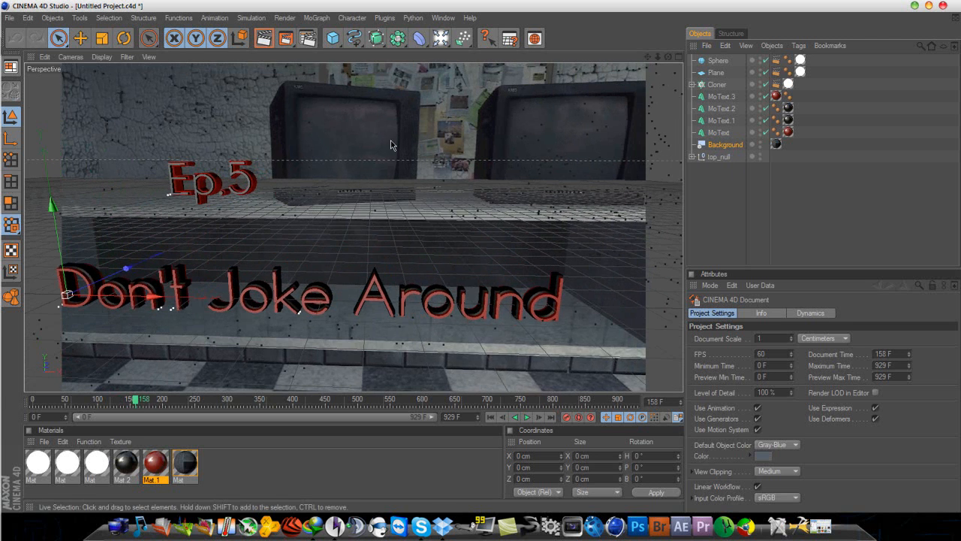
left_click(308, 38)
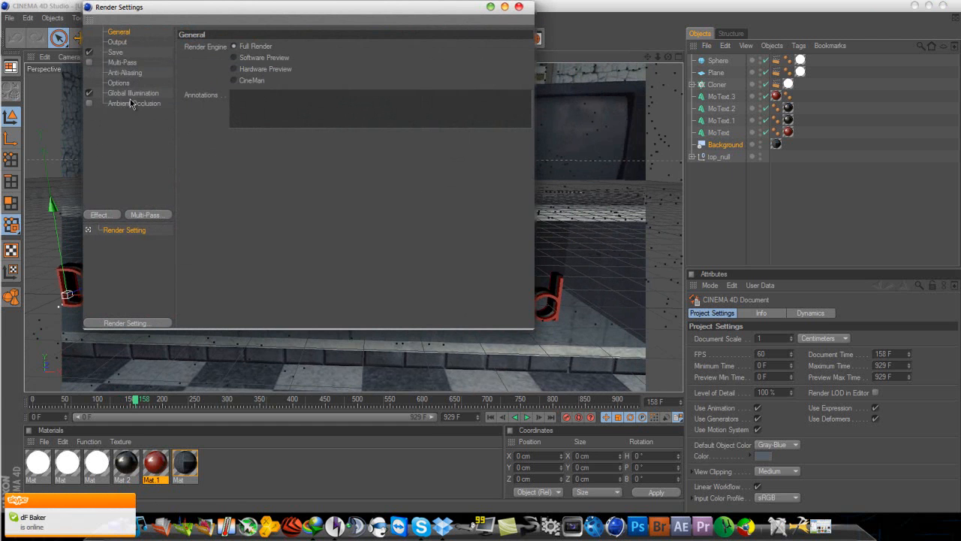
left_click(518, 7)
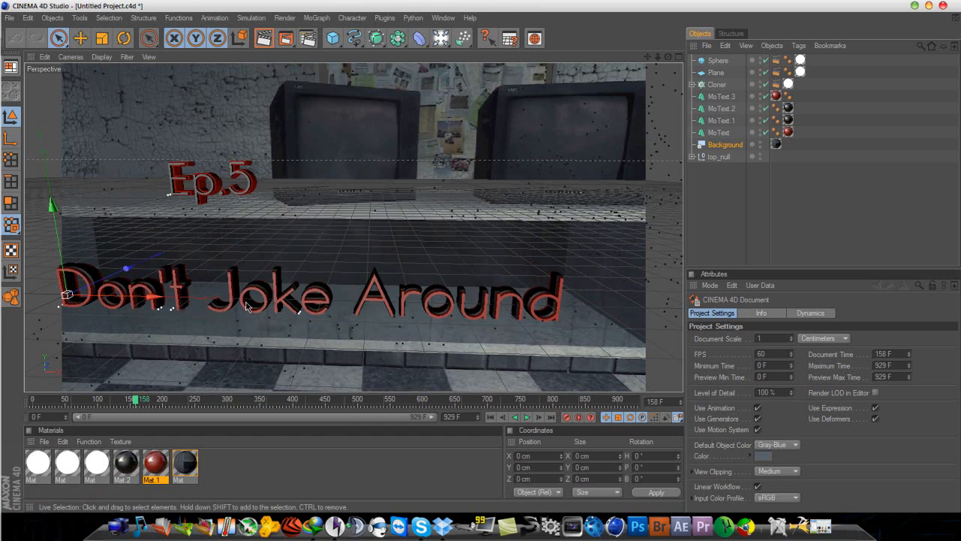
Examine the reflection settings of the red text material Mat.1.
double_click(155, 463)
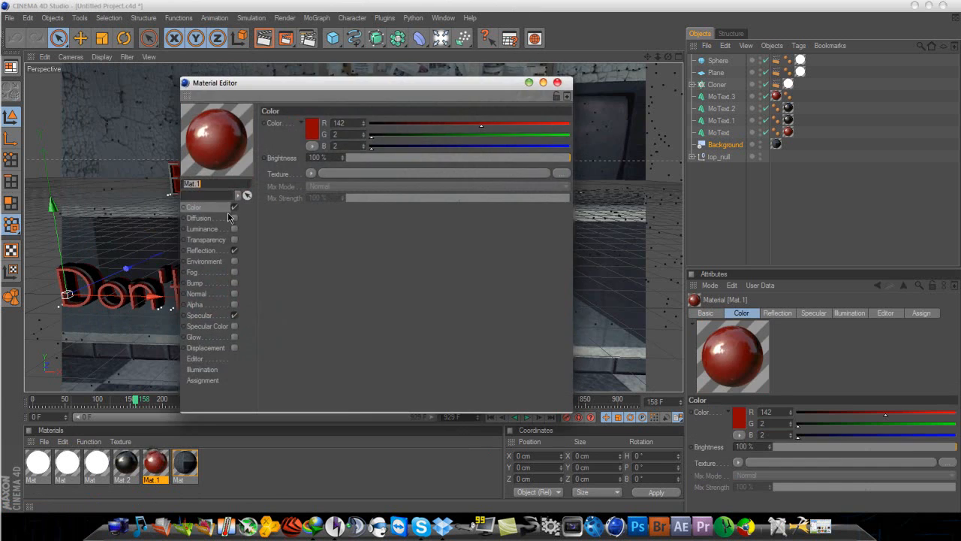
left_click(234, 250)
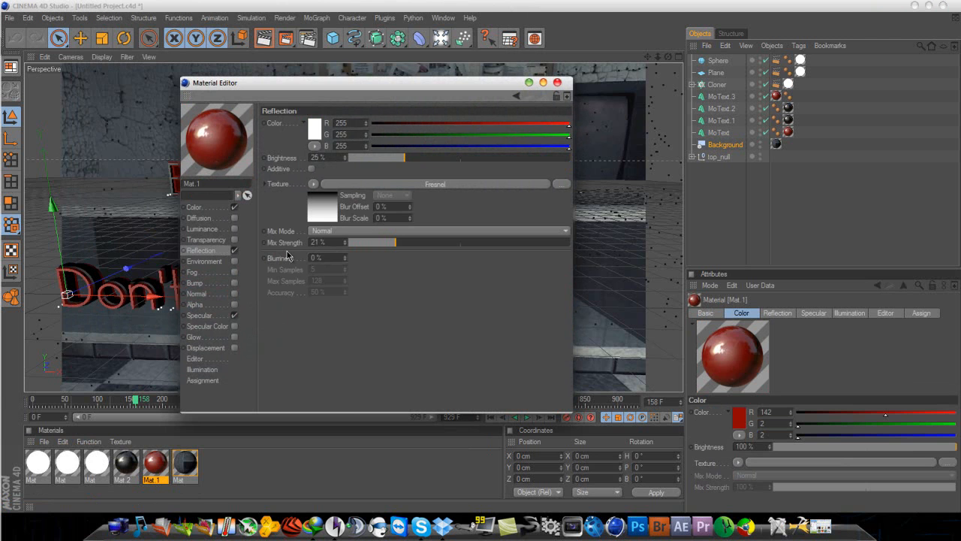
left_click(557, 83)
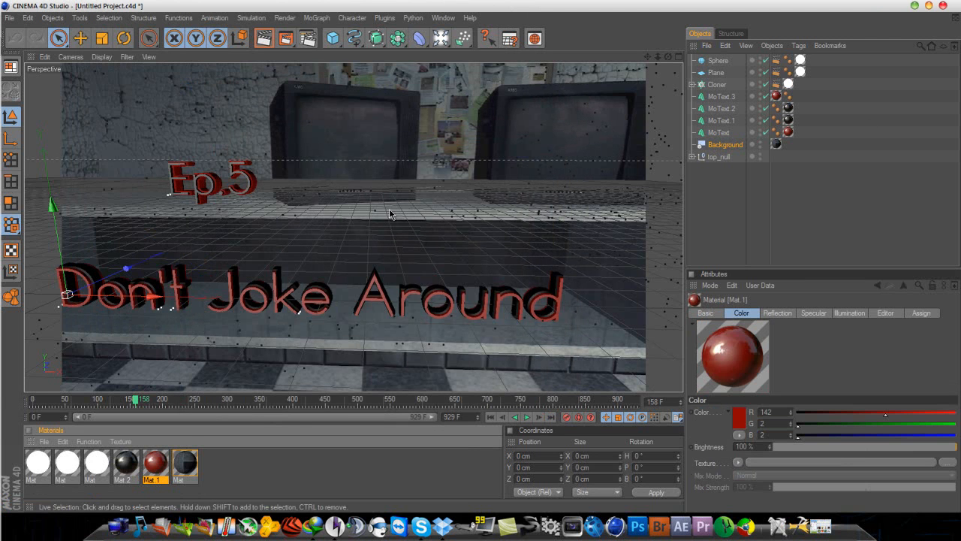
Render a preview of the current frame in the viewport and inspect the white light objects placed around the text.
left_click(262, 38)
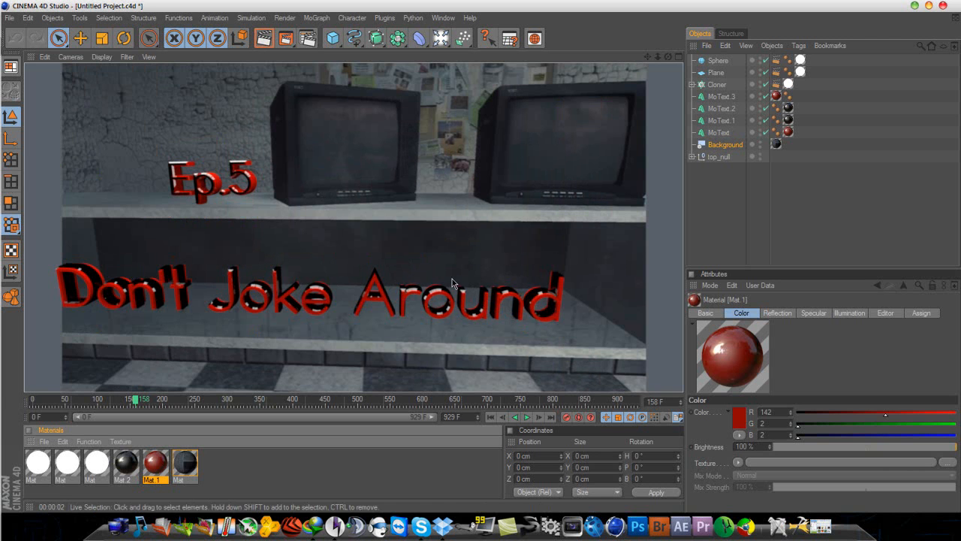
left_click(241, 171)
scroll(250, 165, "down", 6)
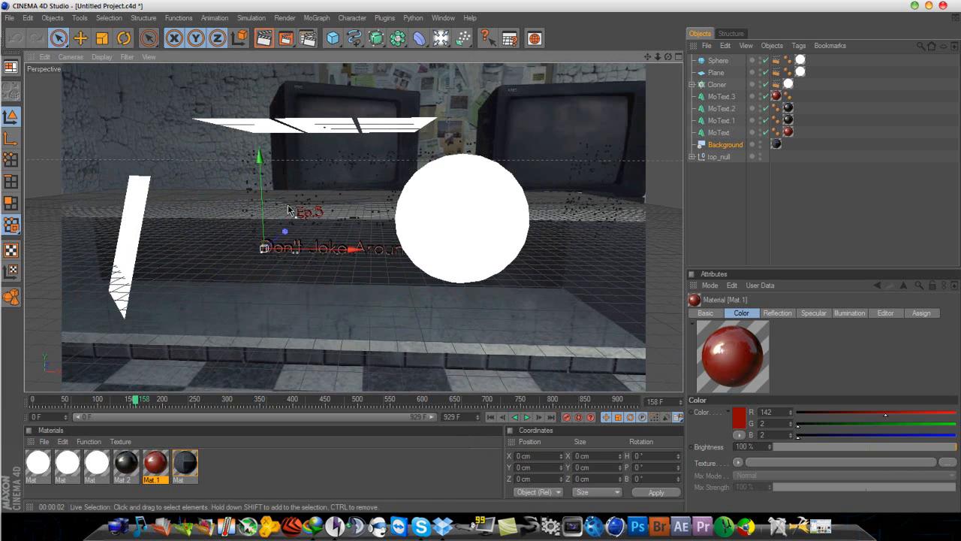
left_click_drag(317, 303, 481, 256, "alt")
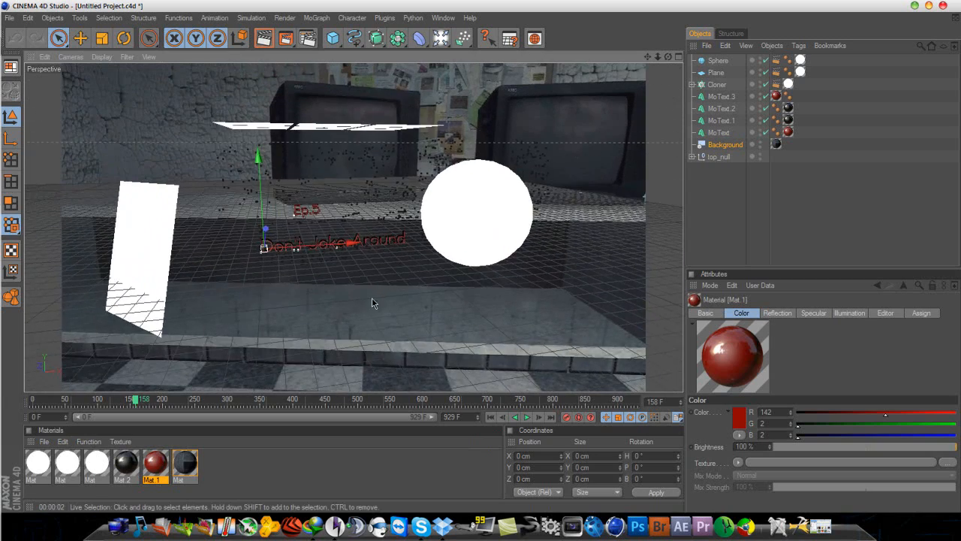
scroll(379, 285, "up", 3)
scroll(325, 293, "up", 5)
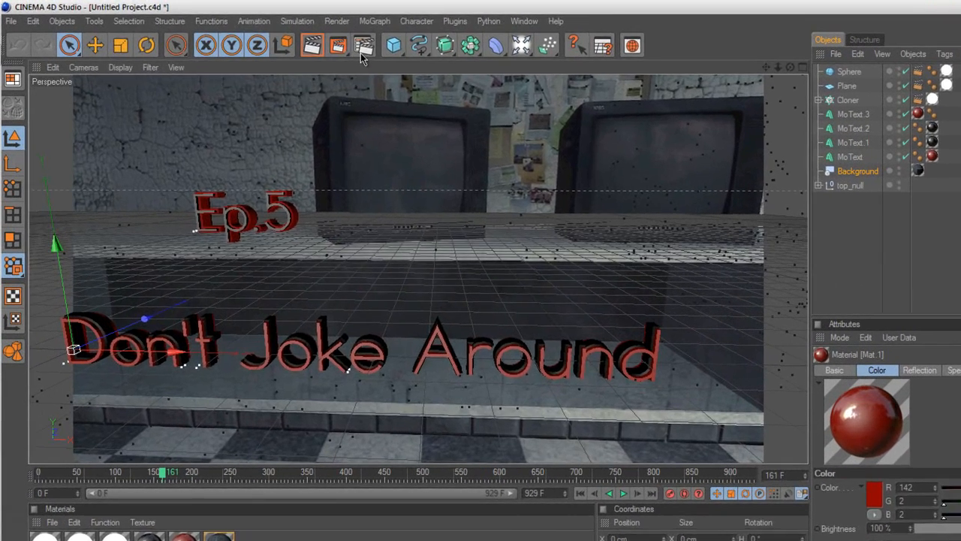
Set the frame range to All Frames in the render output settings.
left_click(362, 48)
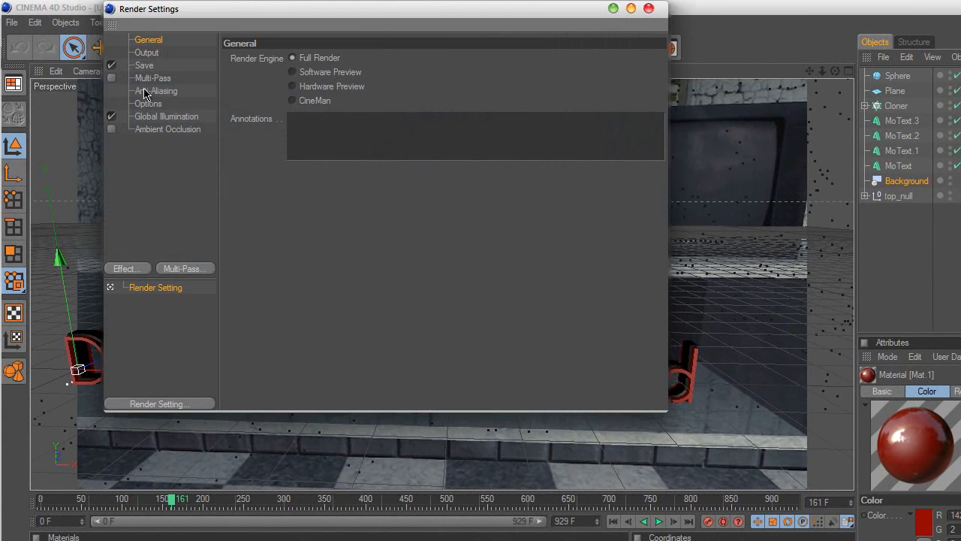
left_click(149, 54)
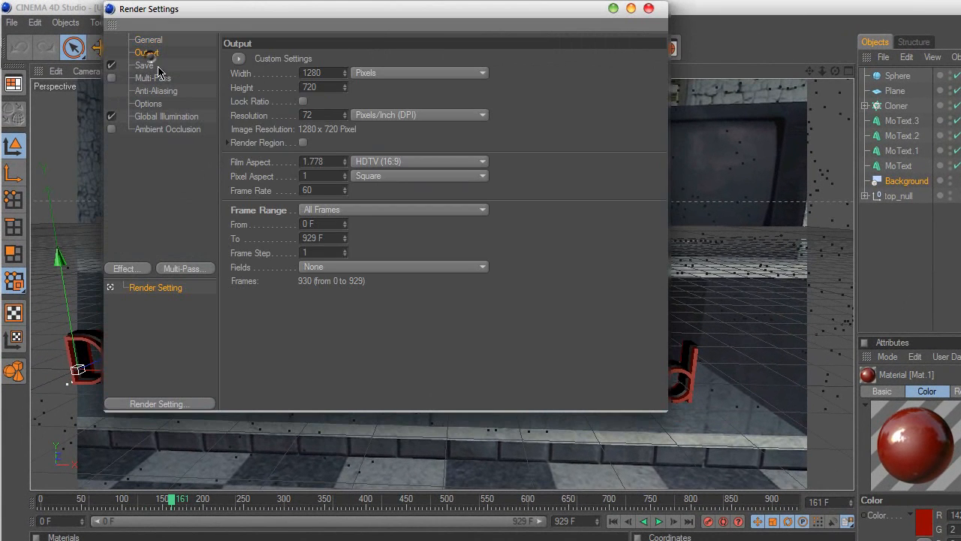
left_click(366, 212)
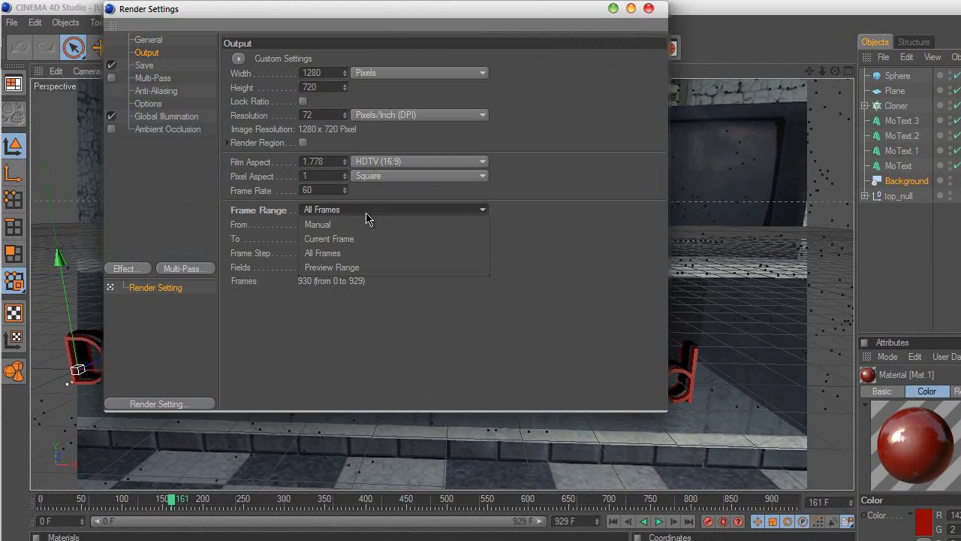
left_click(337, 255)
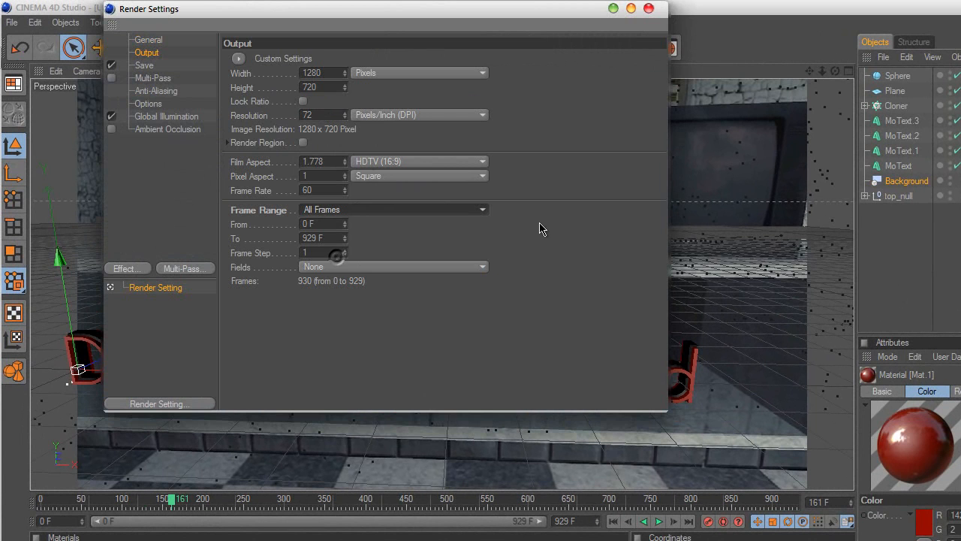
Review and accept the QuickTime Movie compression options in the render's save settings.
left_click(143, 67)
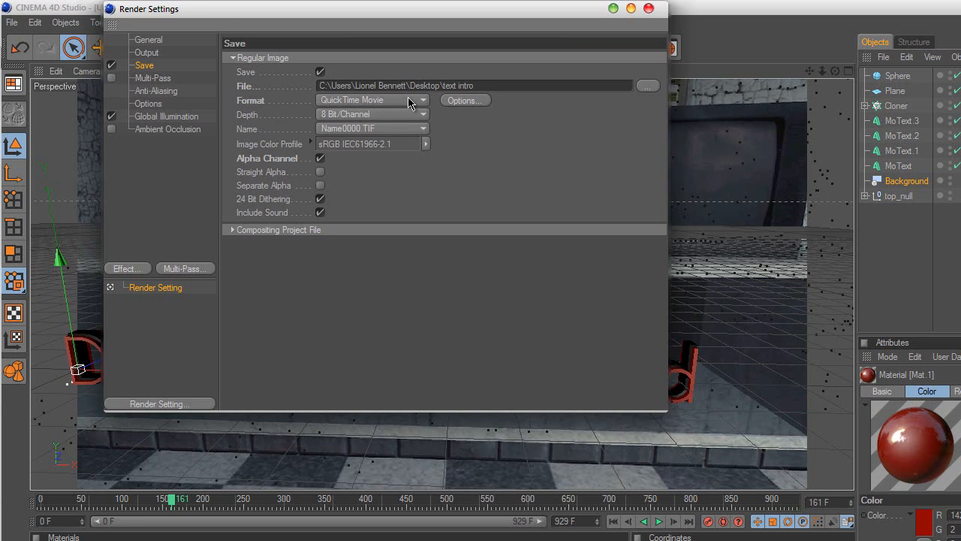
left_click(462, 102)
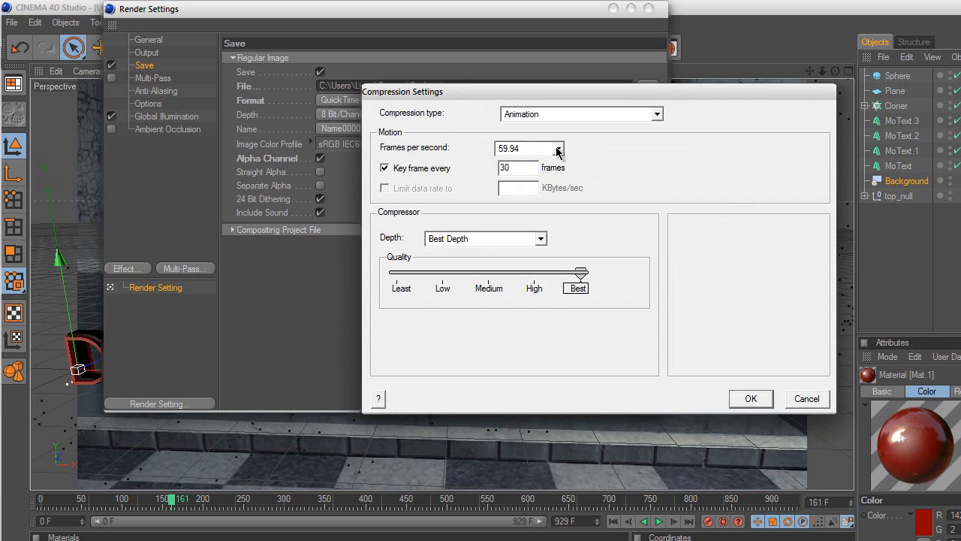
left_click(751, 399)
Set the render's anti-aliasing to Best with the Animation filter.
left_click(153, 78)
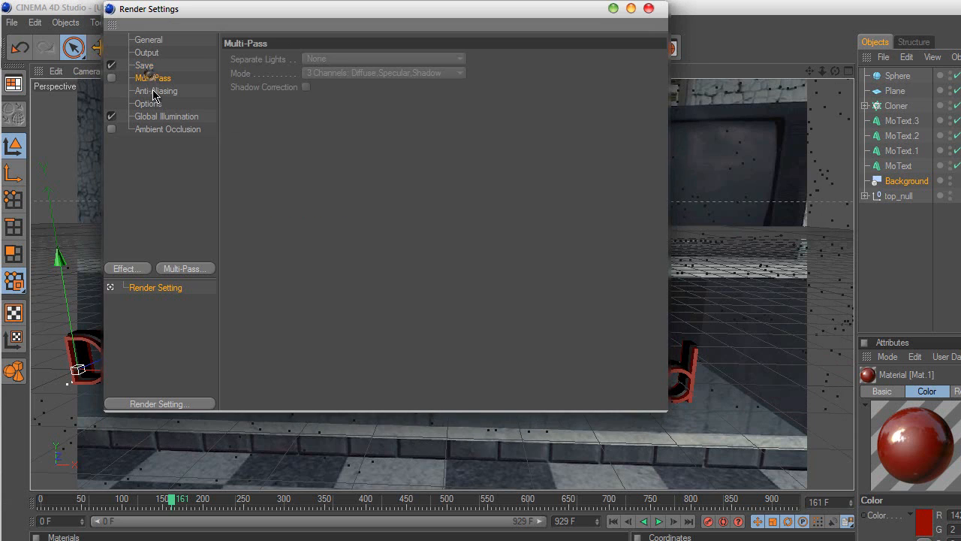
left_click(154, 91)
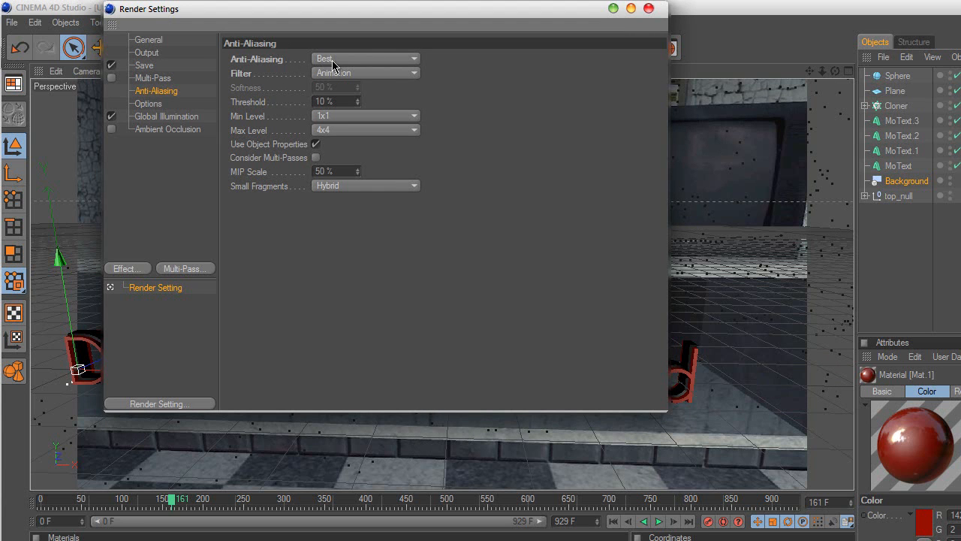
left_click(398, 60)
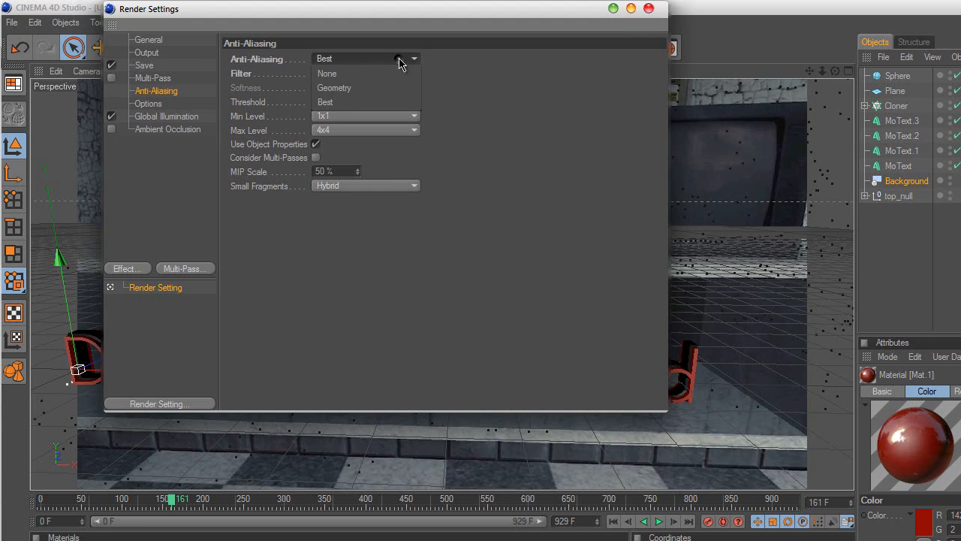
left_click(388, 99)
left_click(385, 73)
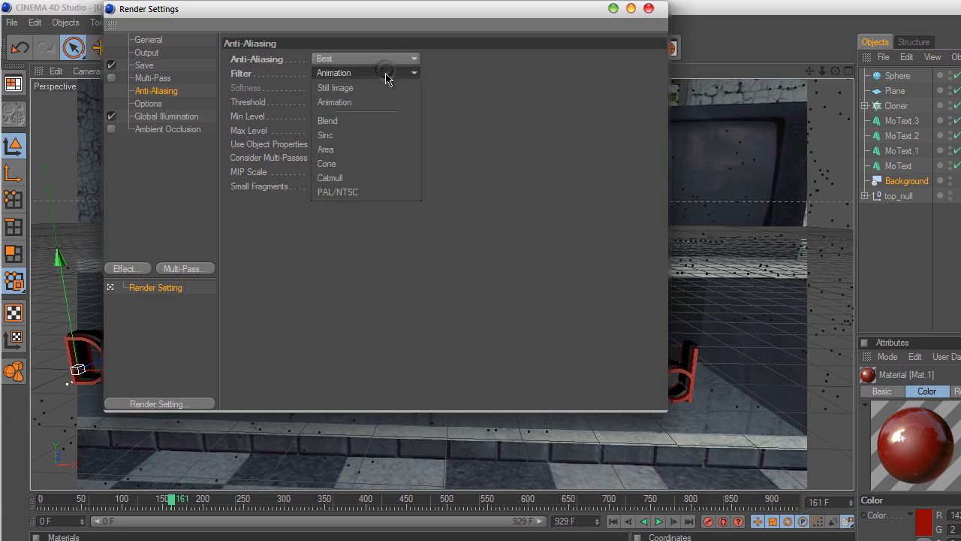
left_click(386, 102)
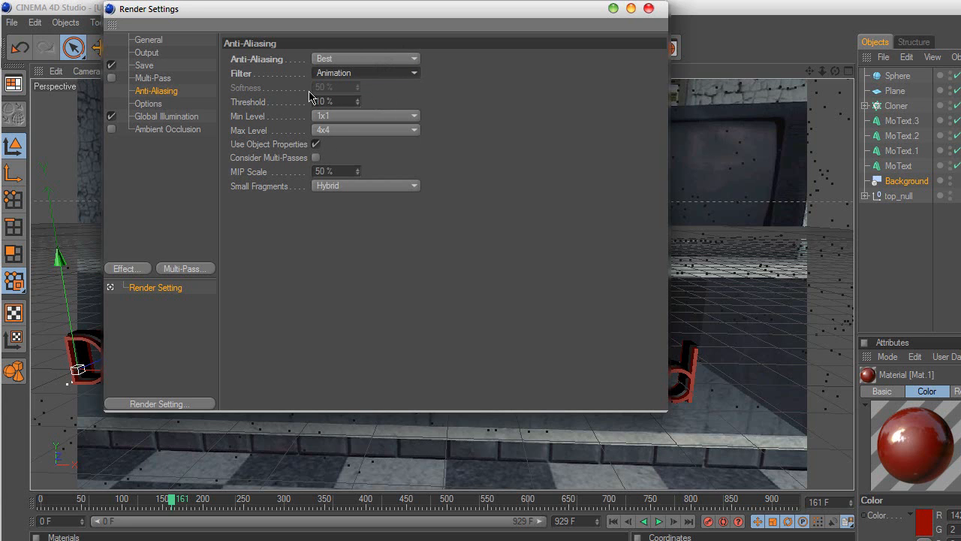
Set the Global Illumination mode to IR (Camera Animation).
left_click(167, 118)
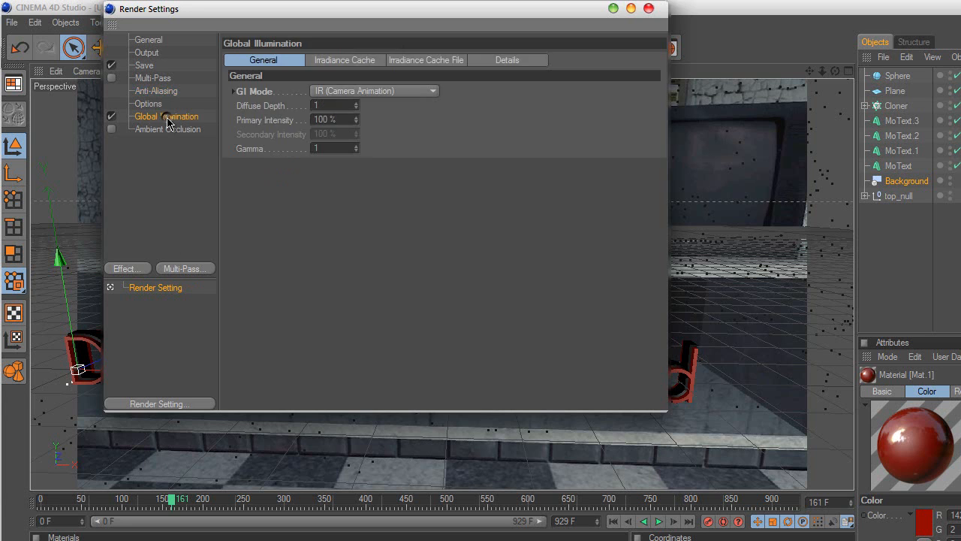
left_click(365, 98)
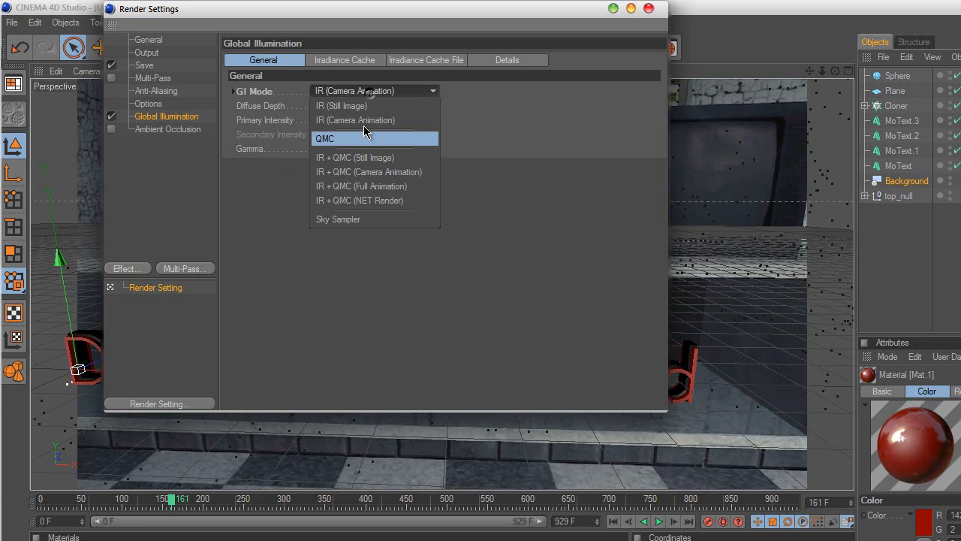
left_click(363, 122)
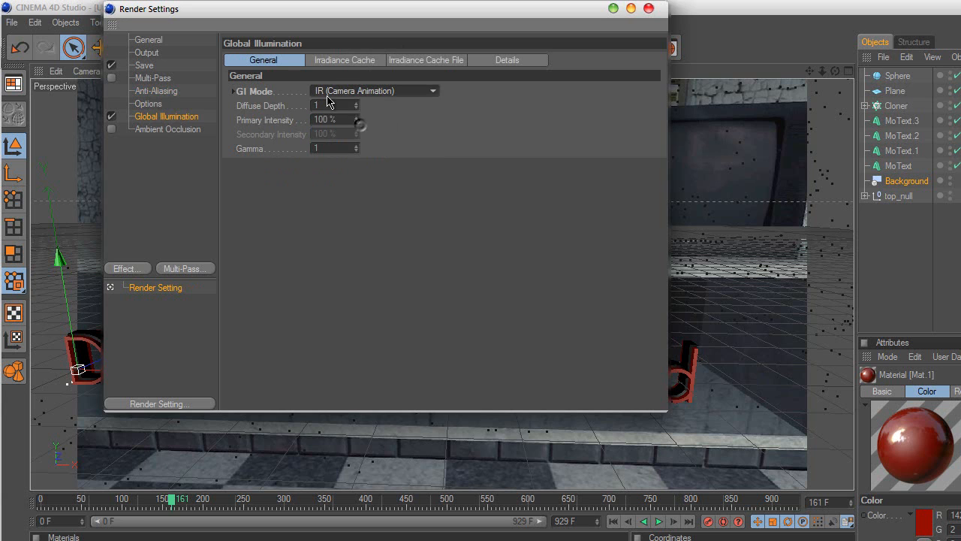
Set Stochastic Samples and Record Density to Low in the irradiance cache and close the render settings.
left_click(353, 66)
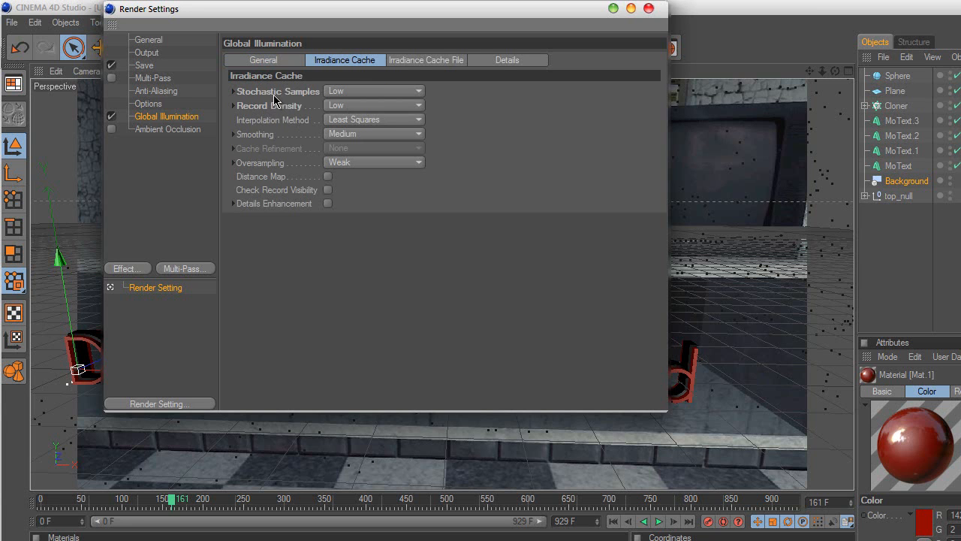
left_click(366, 92)
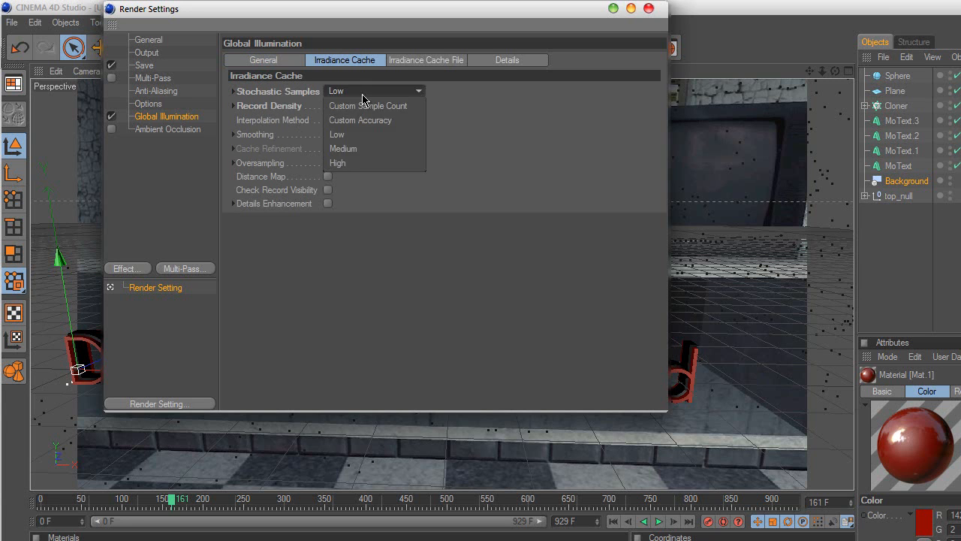
left_click(352, 139)
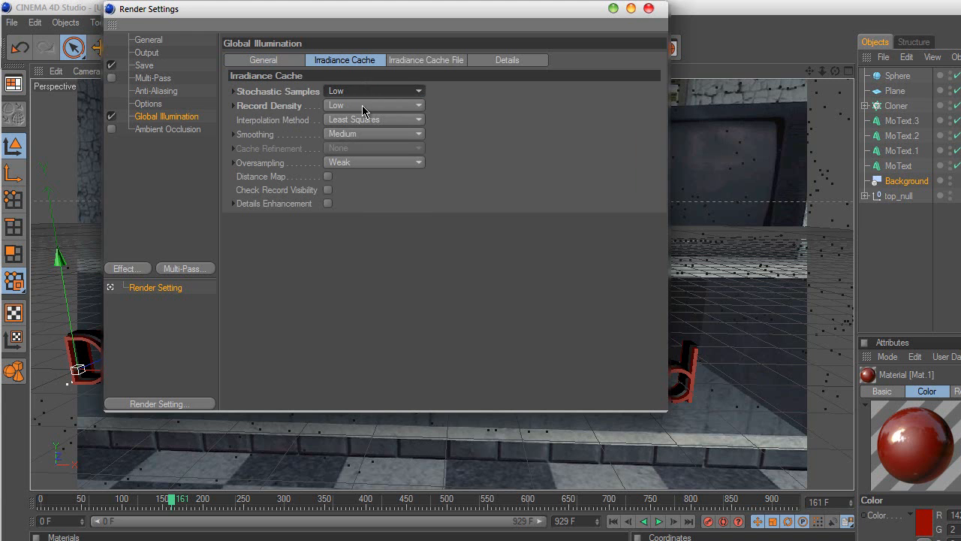
left_click(366, 106)
left_click(363, 148)
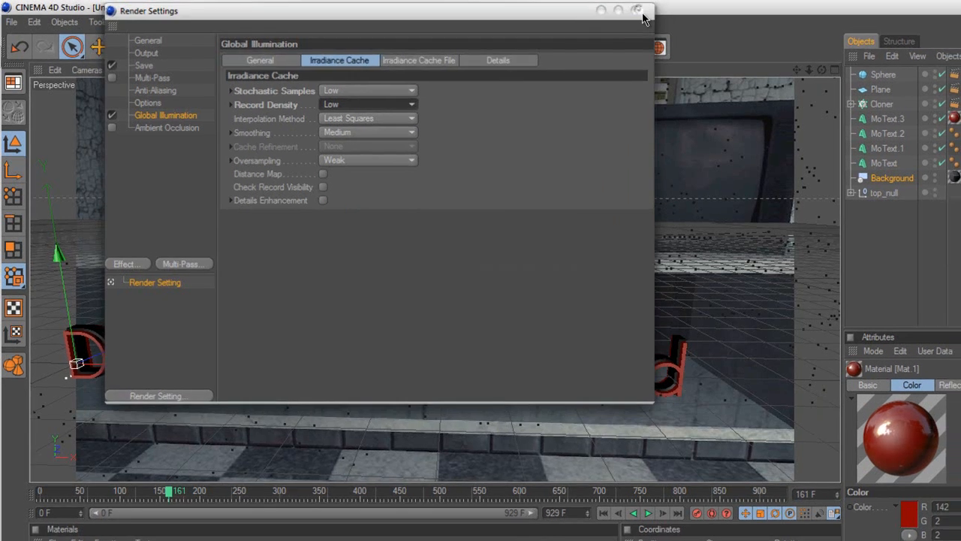
left_click(640, 13)
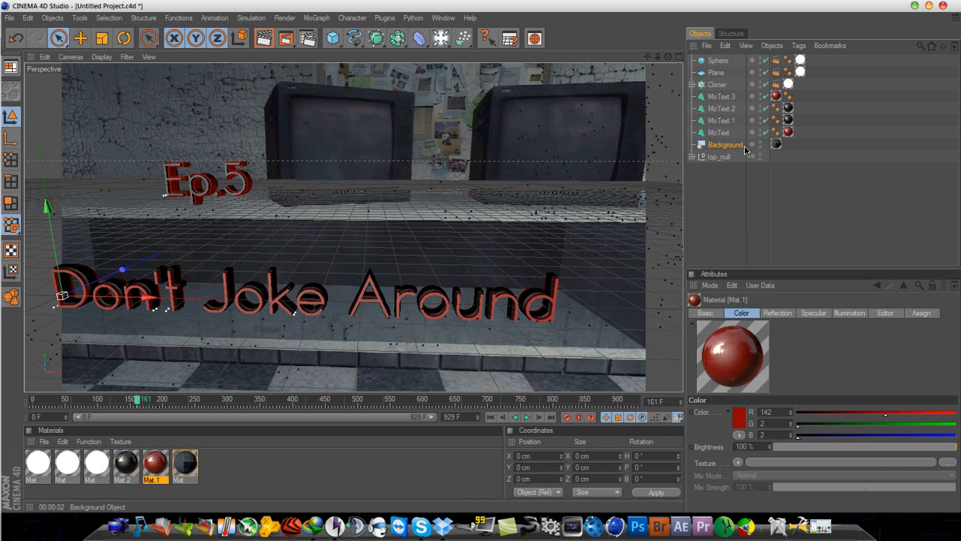
Delete the Background object and render the animation to the Picture Viewer.
left_click(700, 146)
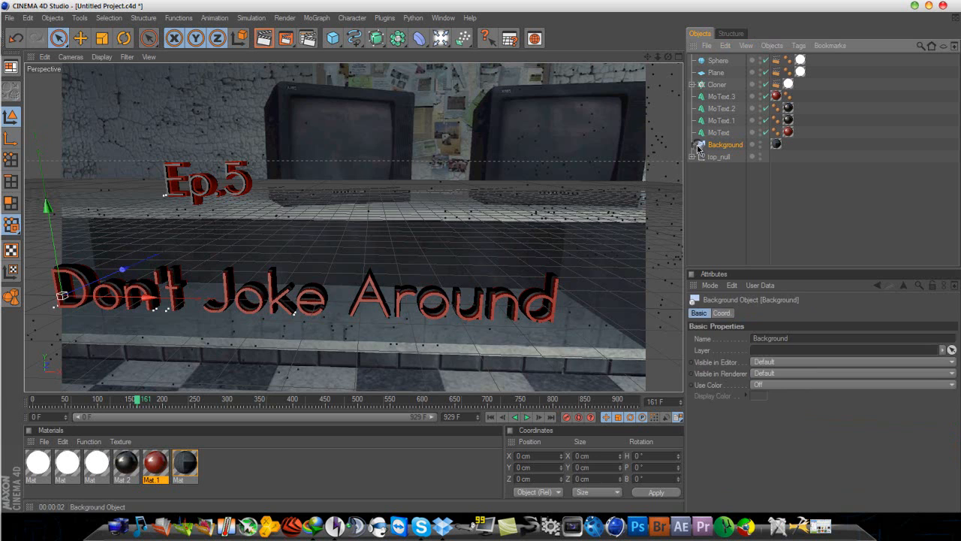
key("Delete")
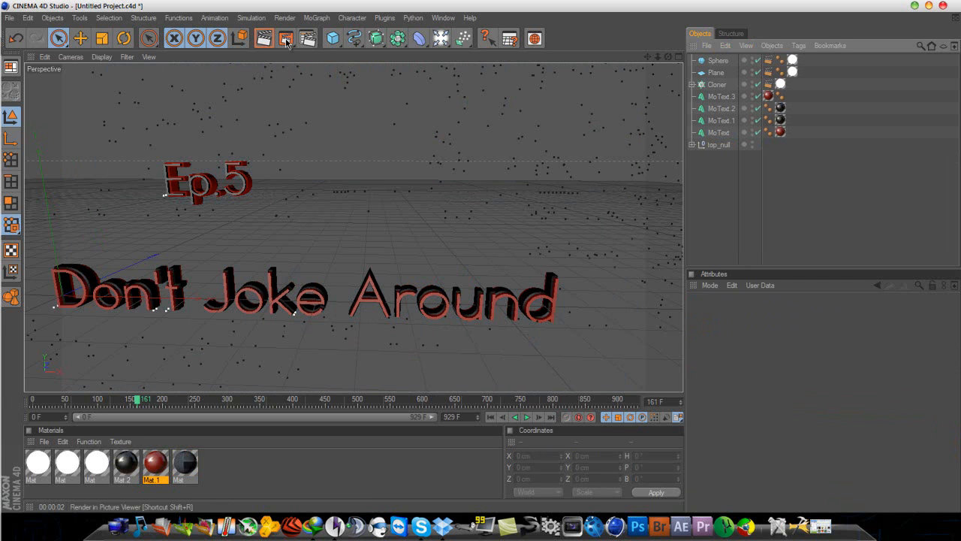
left_click(285, 40)
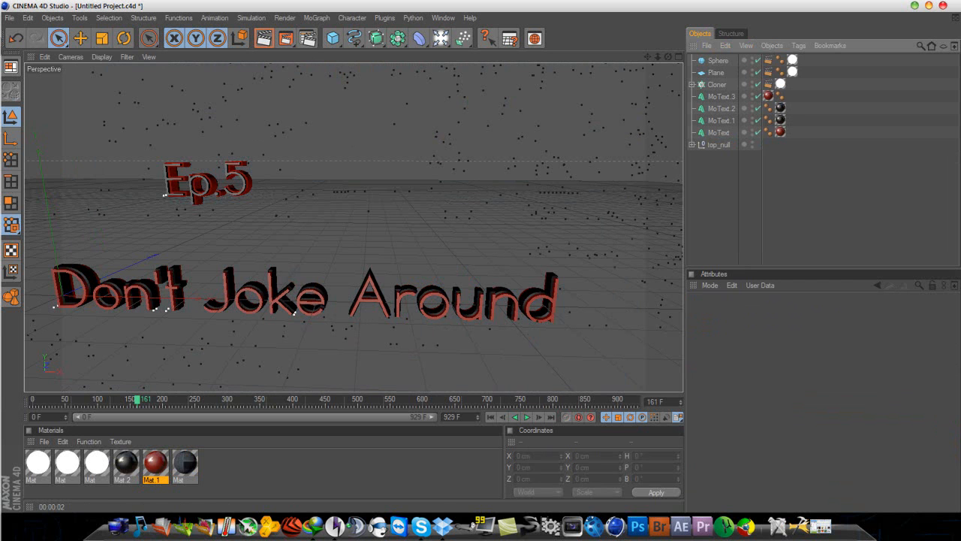
Quit the program without saving the changes to the project.
left_click(943, 6)
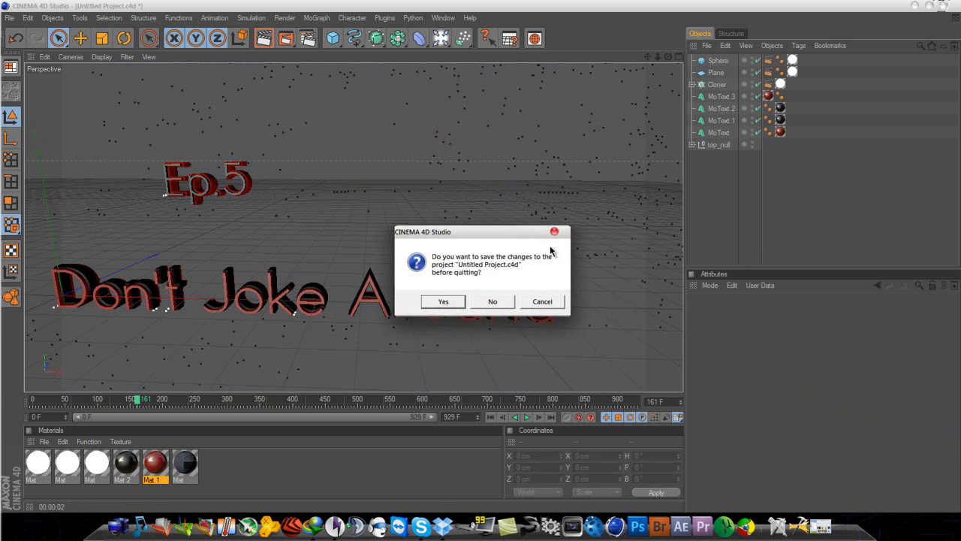
left_click(493, 301)
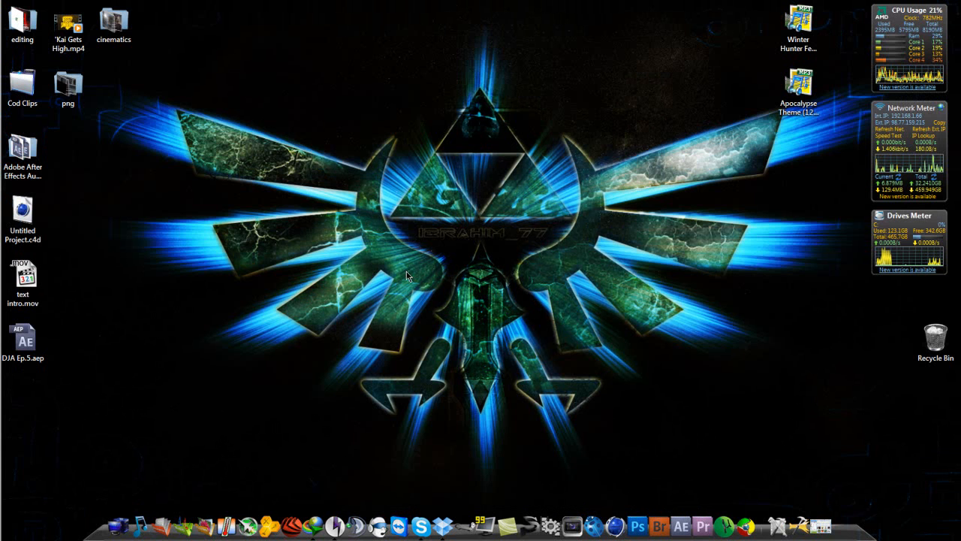
Launch After Effects, dismissing the duplicate plug-in warning and the welcome screen.
left_click(678, 526)
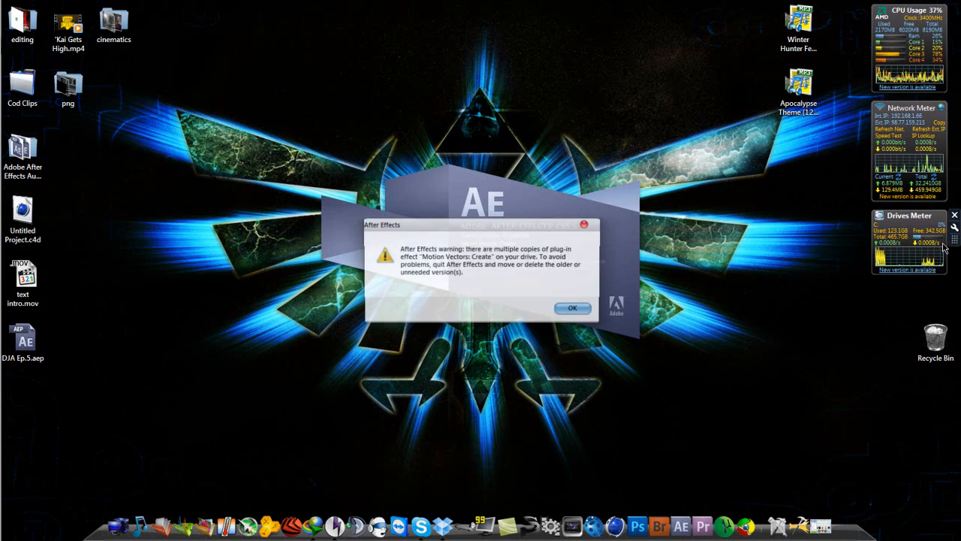
key("Return")
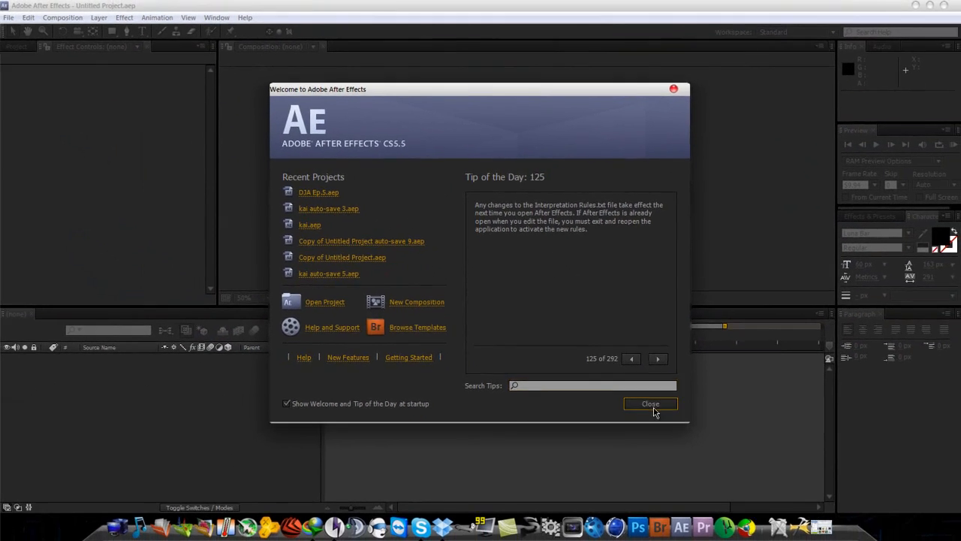
left_click(693, 457)
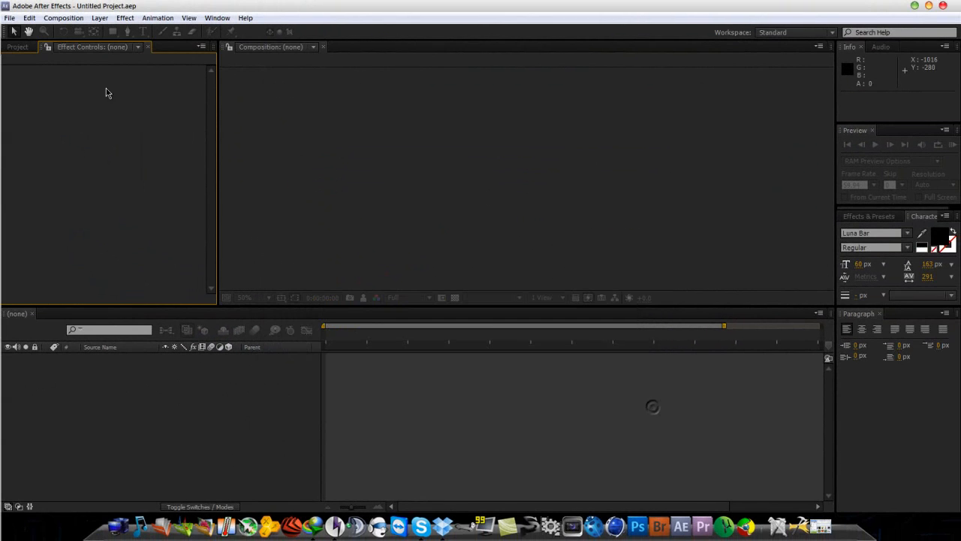
Open the DJA Ep.5.aep project.
left_click(30, 18)
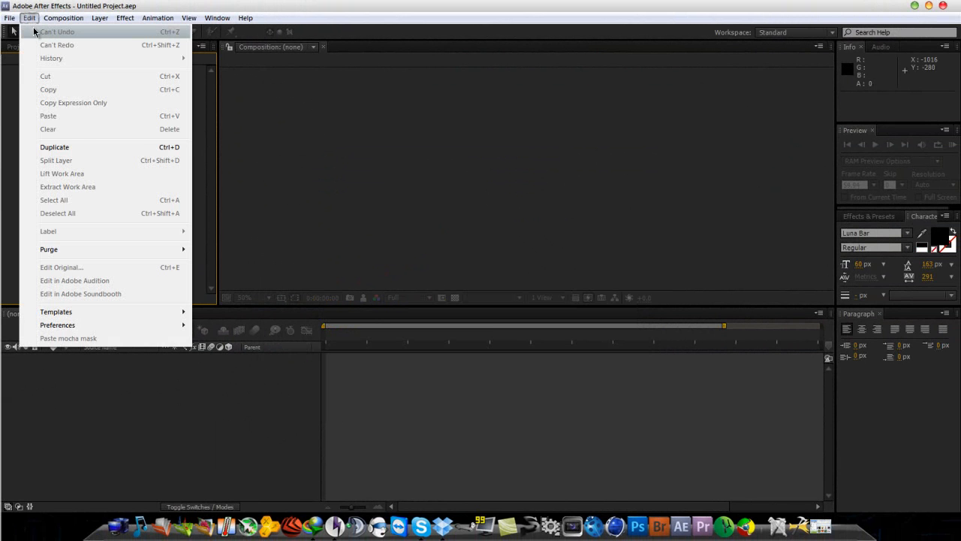
mouse_move(65, 17)
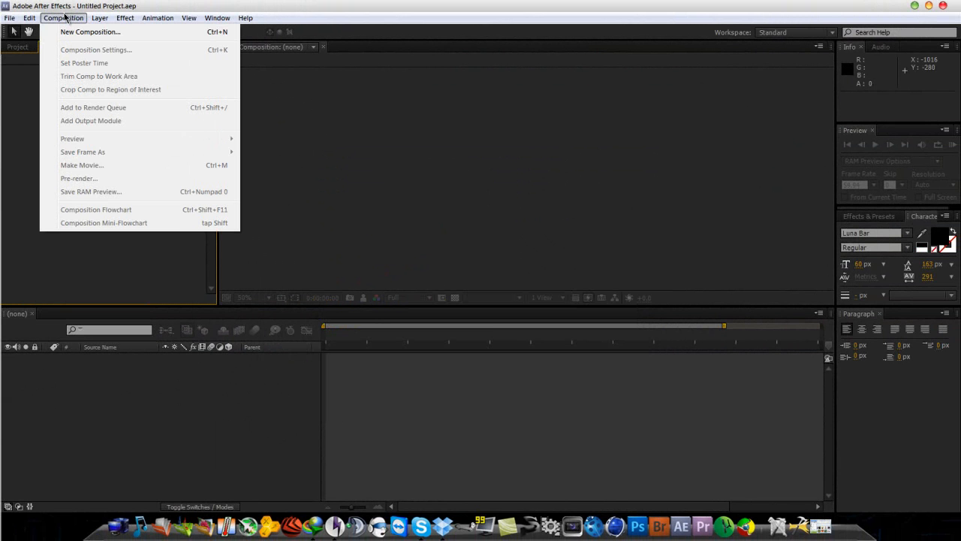
mouse_move(11, 18)
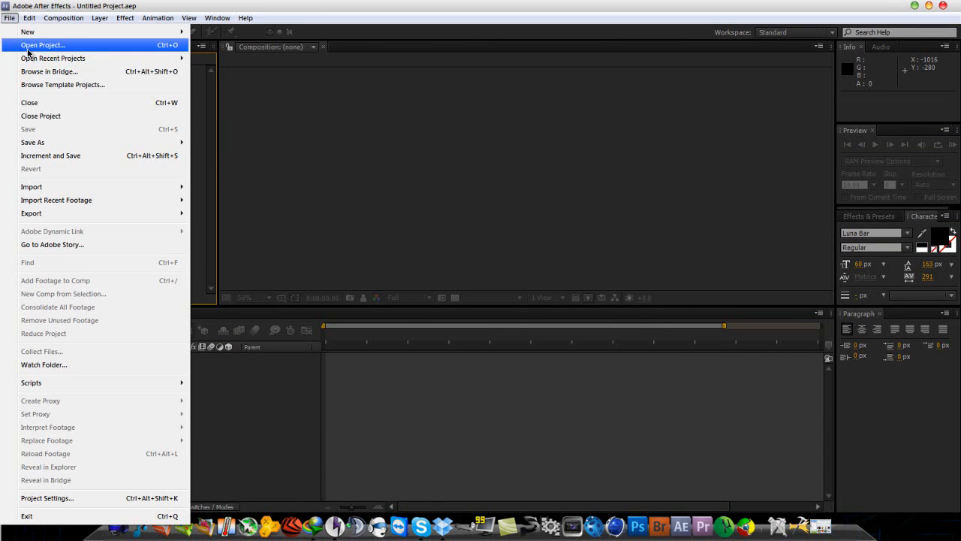
left_click(28, 47)
double_click(145, 210)
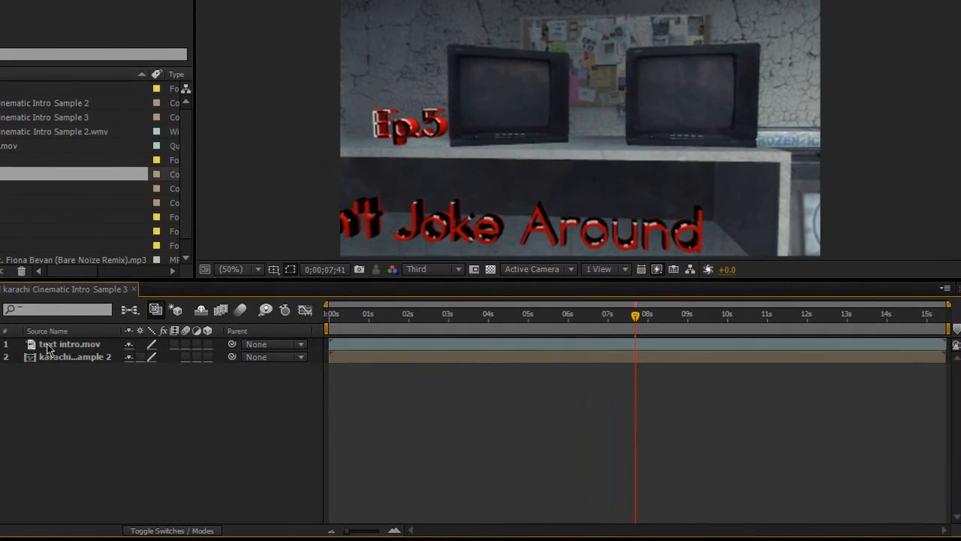
Move the text intro.mov layer below the karachi Cinematic Intro Sample 2 layer and return it to the top of the stack.
left_click(47, 346)
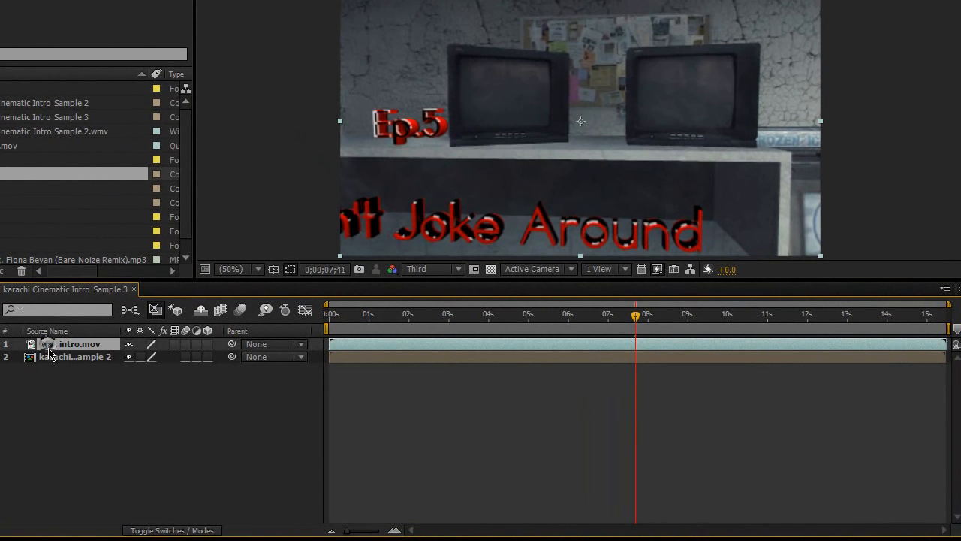
left_click(83, 358)
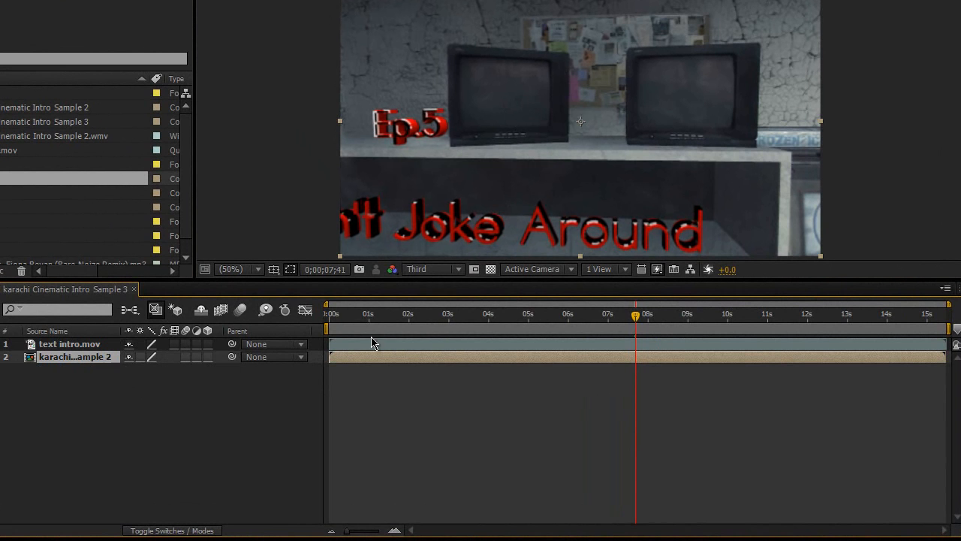
left_click(45, 344)
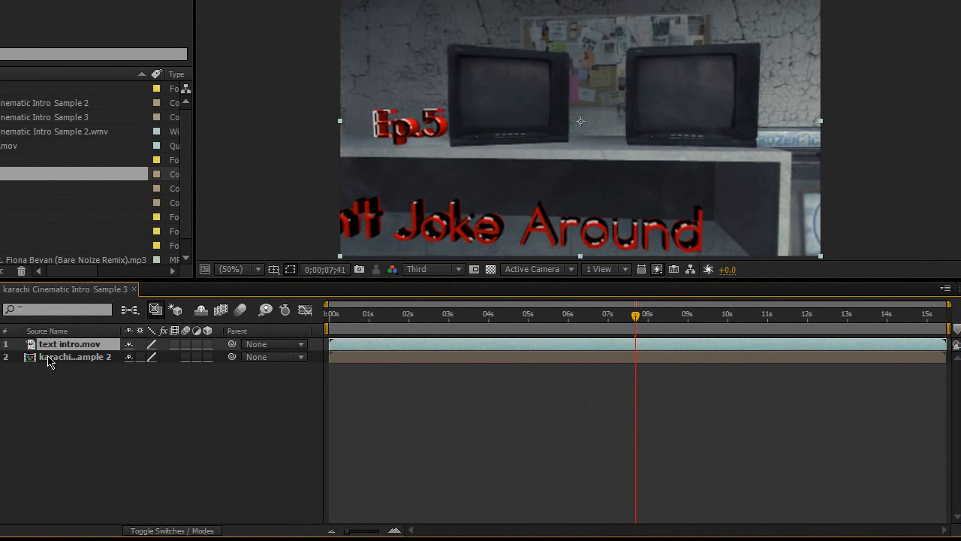
left_click(47, 359)
left_click_drag(56, 344, 55, 370)
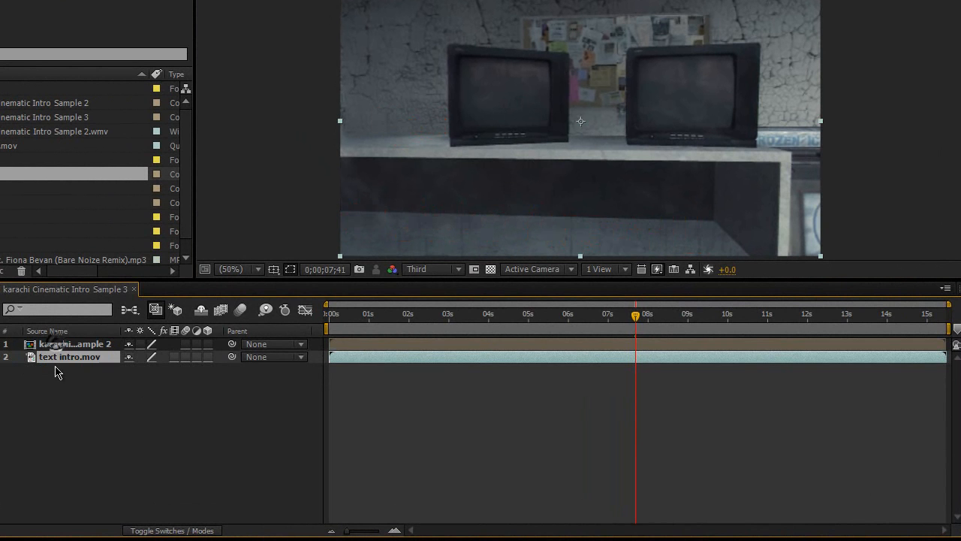
left_click(80, 347, "shift")
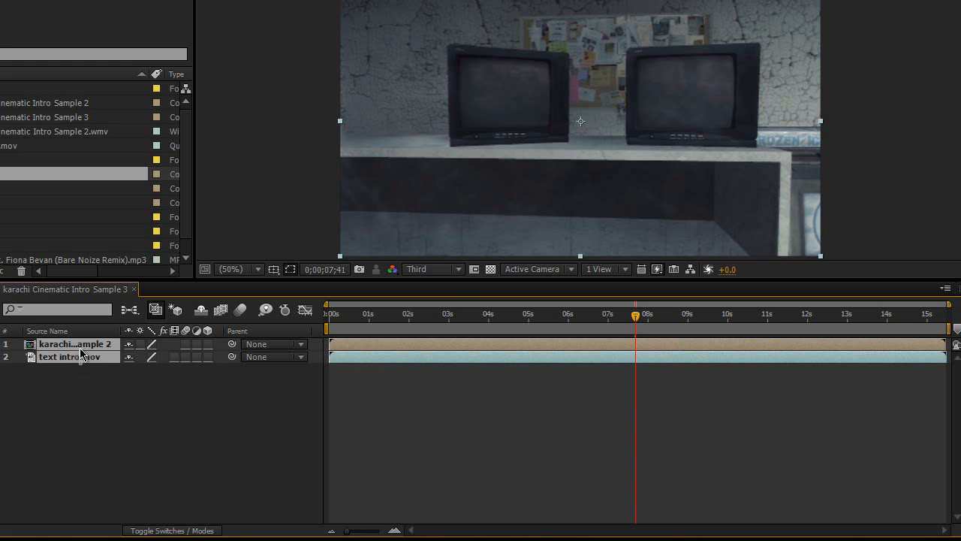
left_click(81, 357)
left_click_drag(82, 357, 82, 344)
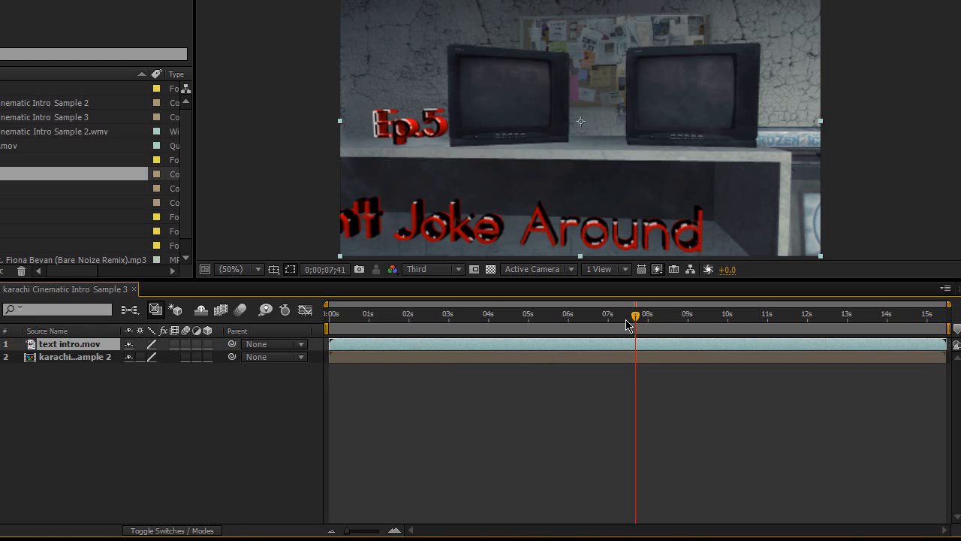
At 0;00;08;52, draw a closed four-point Pen mask on text intro.mov where the 5 of "Ep.5" overlaps the first TV.
left_click_drag(636, 318, 664, 321)
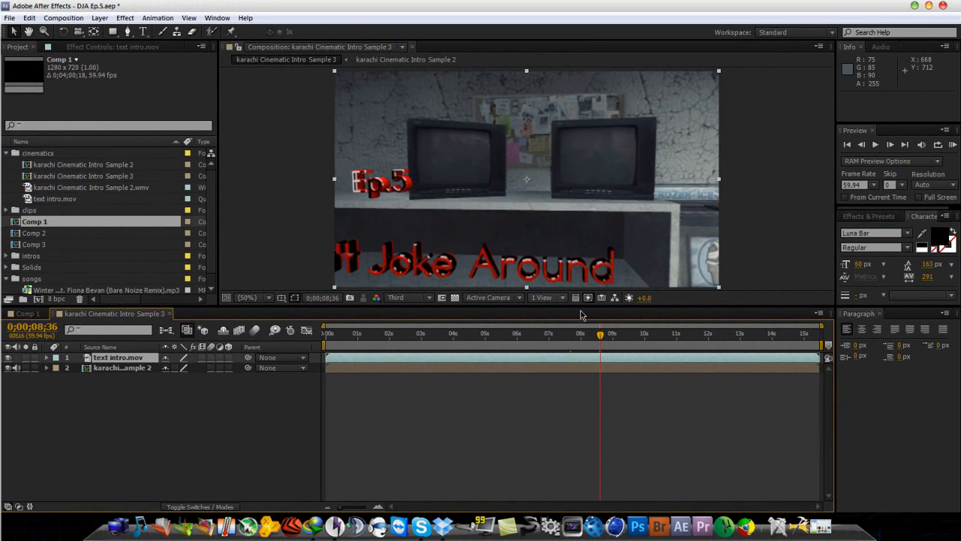
left_click(608, 342)
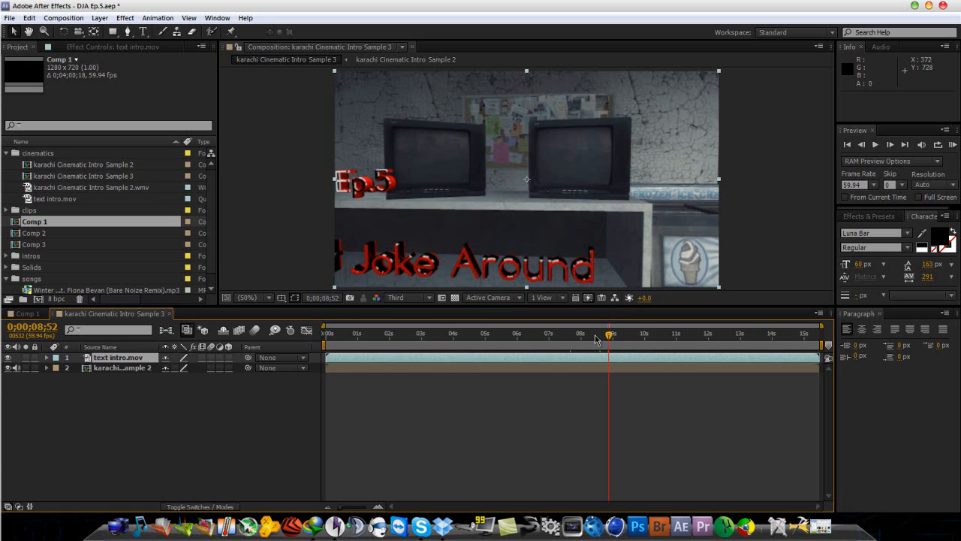
left_click(128, 32)
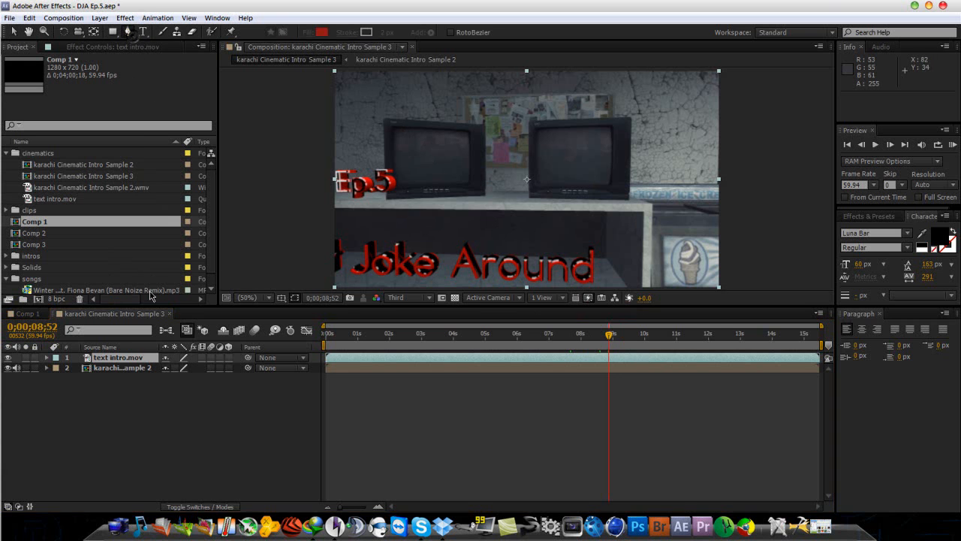
left_click(135, 358)
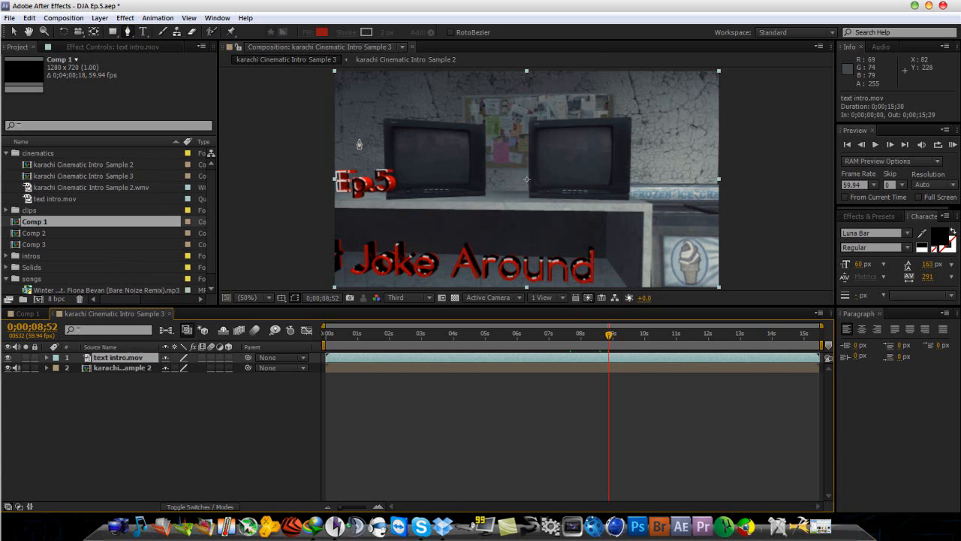
left_click(385, 160)
left_click(385, 201)
left_click(432, 206)
left_click(435, 153)
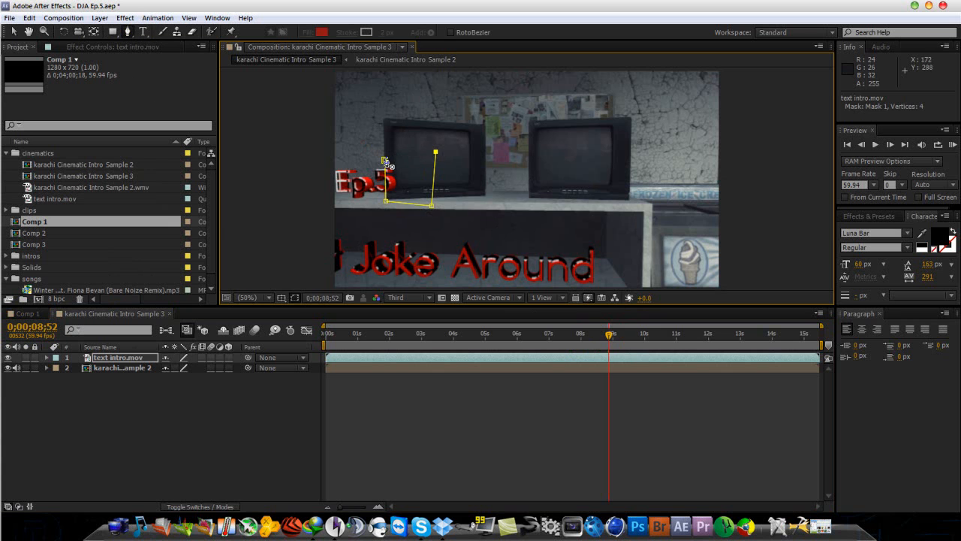
left_click(384, 160)
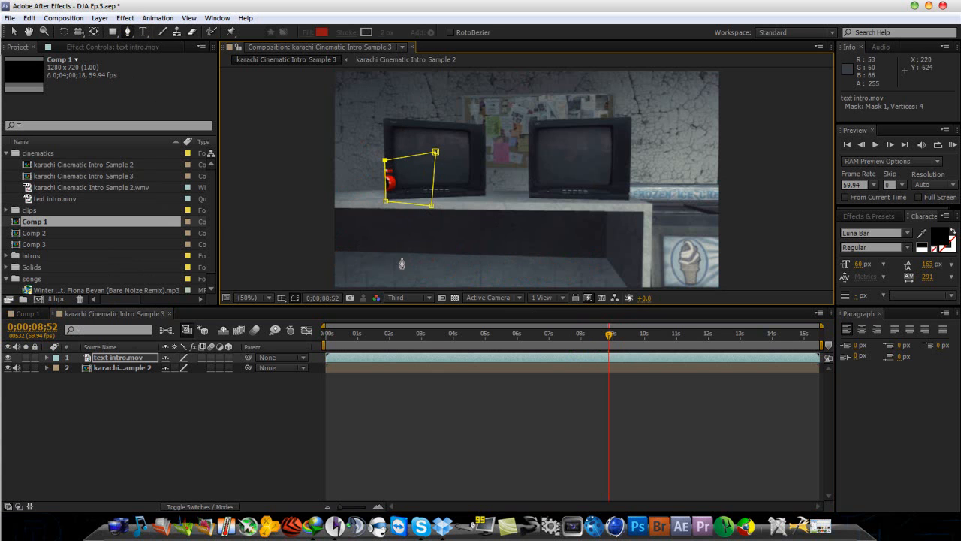
Set the text layer's mask mode to Subtract and enable Mask Path keyframing at 0;00;08;52.
left_click(14, 31)
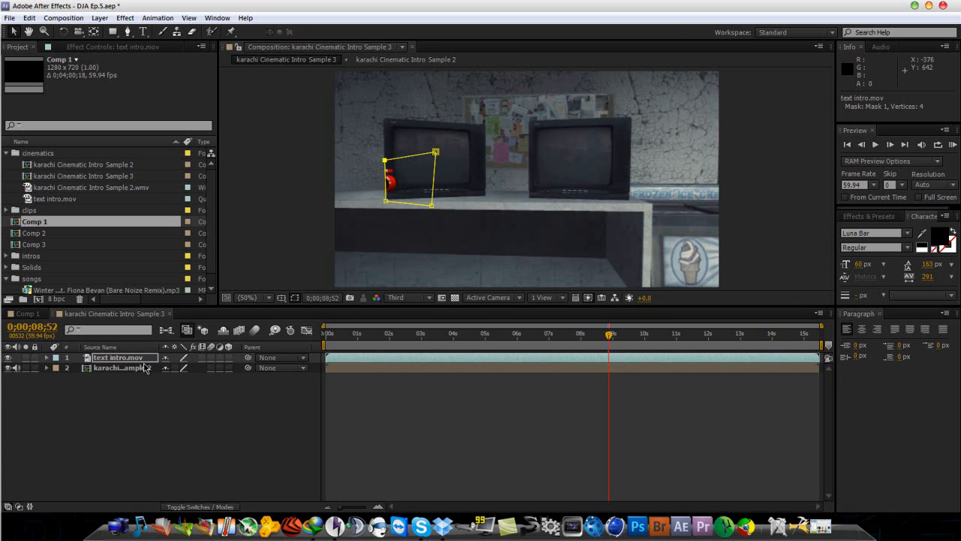
key("m")
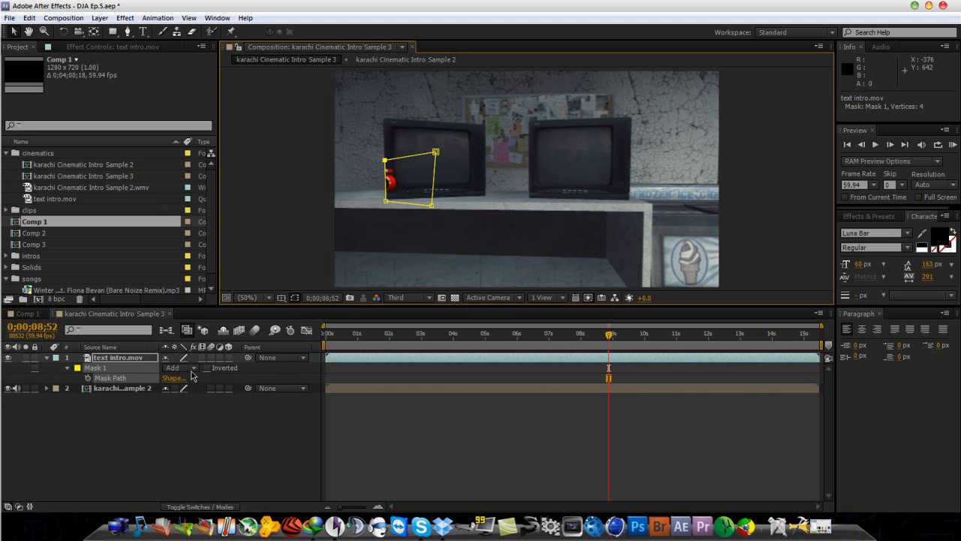
left_click(191, 368)
left_click(193, 408)
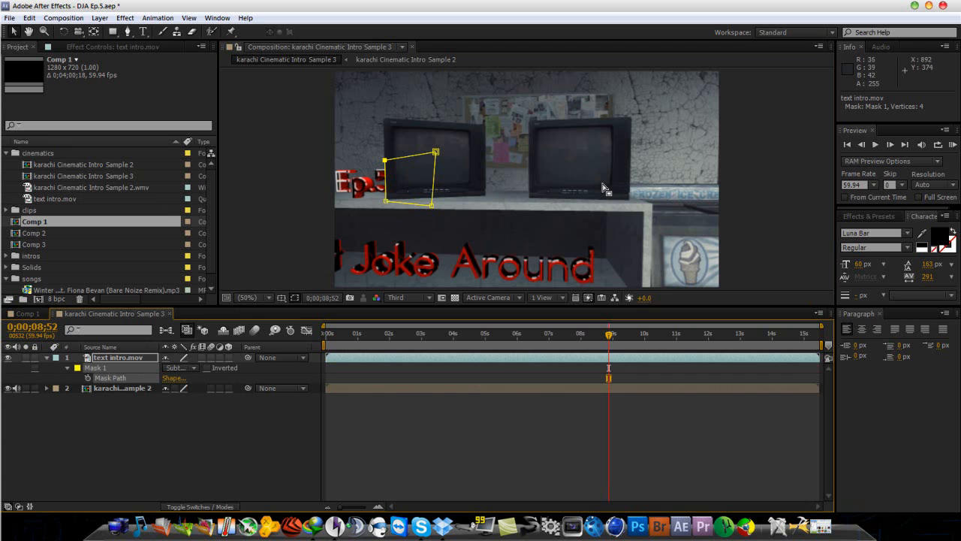
left_click(88, 378)
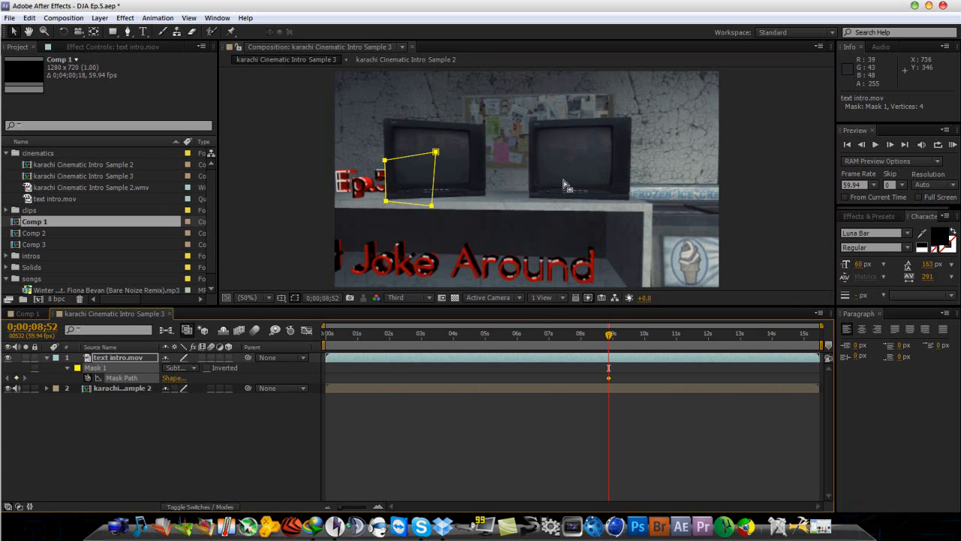
Advance to 0;00;08;56 and shift the mask to line up with the moving edge of the first TV.
scroll(365, 189, "up", 2)
scroll(369, 190, "down", 1)
left_click_drag(407, 197, 645, 201)
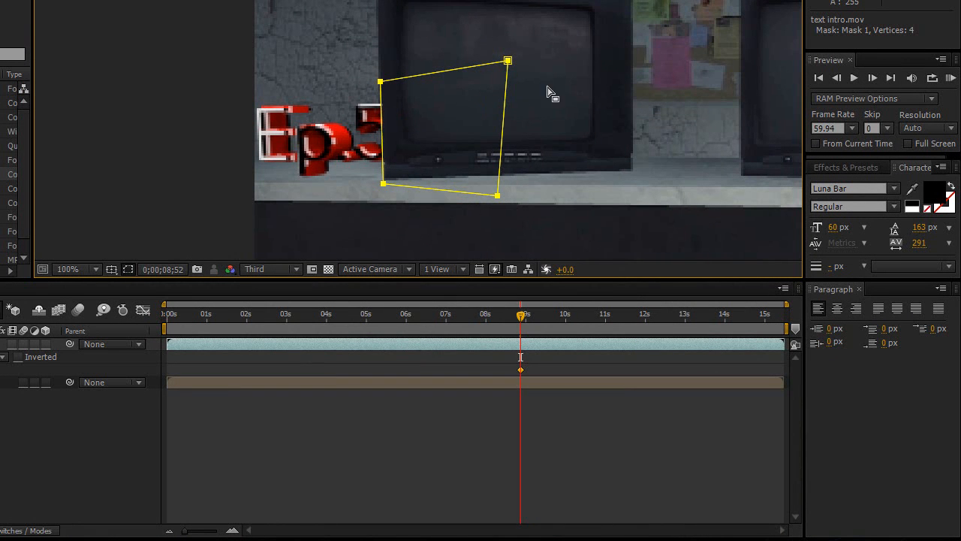
key("Page_Down")
key("Page_Down")
key("Page_Down")
key("Page_Down")
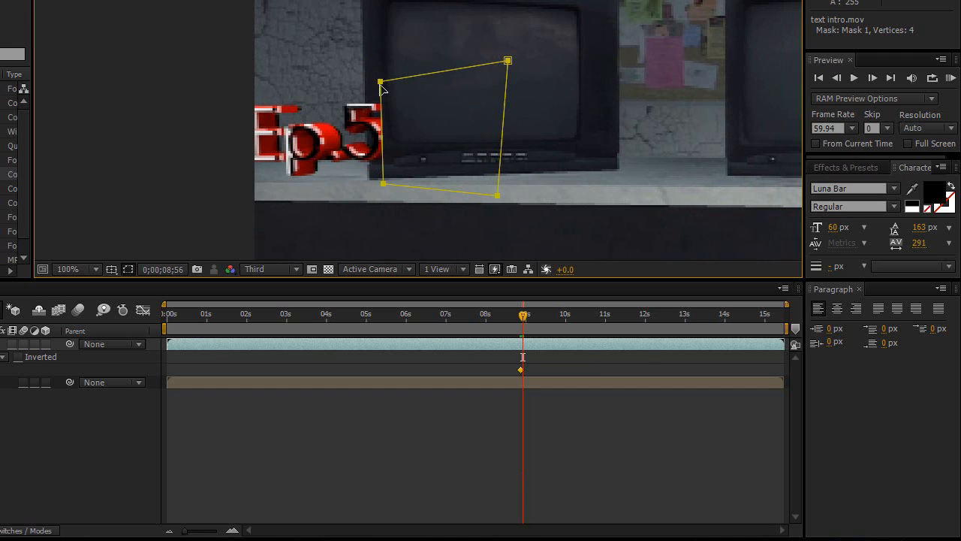
left_click_drag(382, 87, 368, 86)
Advance another four frames and reposition the mask along the TV's edge to keyframe its path.
key("Page_Down")
key("Page_Down")
key("Page_Down")
key("Page_Down")
left_click_drag(370, 81, 356, 84)
Step back to 0;00;08;44 and move the mask completely outside the picture, clear of the "Ep.5" text.
key("Page_Up")
key("Page_Up")
key("Page_Up")
key("Page_Up")
key("Page_Up")
key("Page_Up")
key("Page_Up")
key("Page_Up")
key("Page_Up")
key("Page_Up")
key("Page_Up")
key("Page_Up")
key("Page_Up")
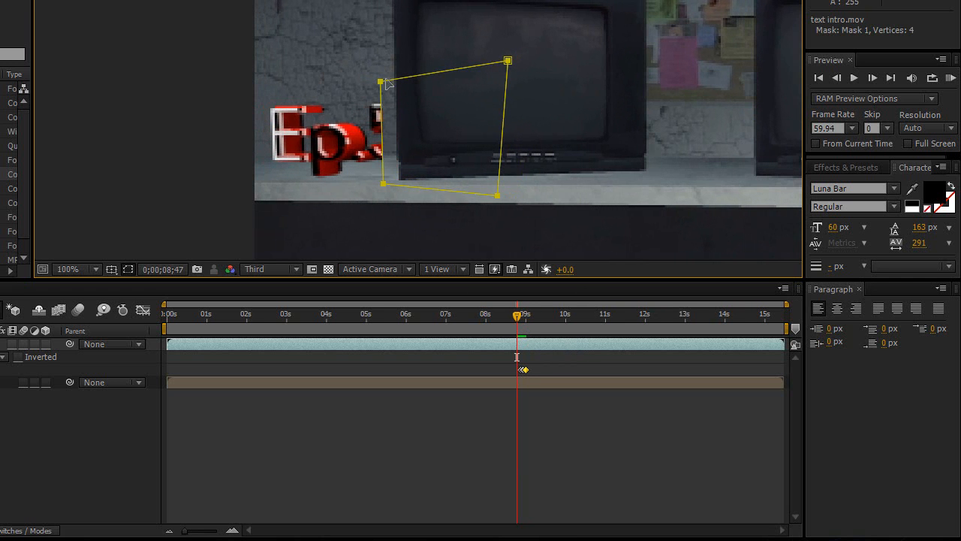
key("Page_Up")
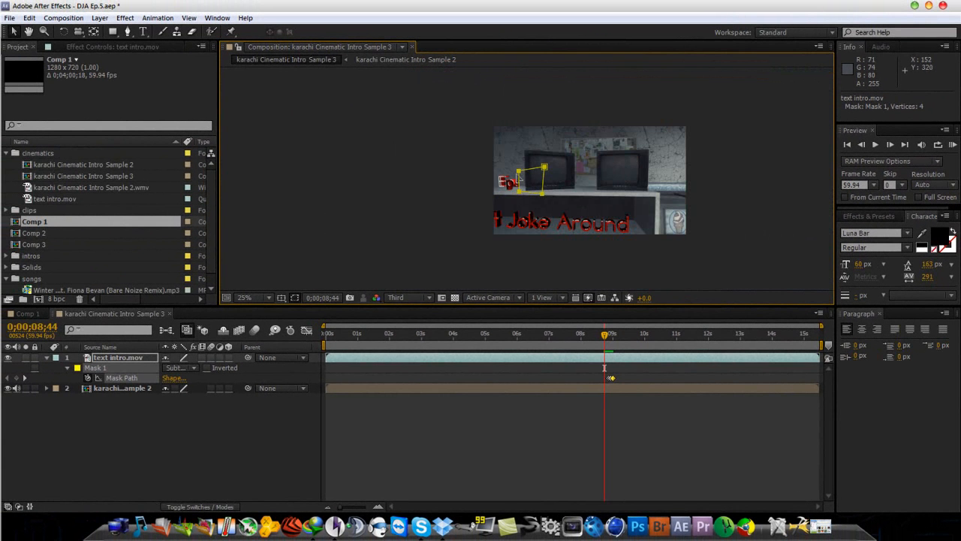
left_click_drag(518, 172, 727, 160)
At 0;00;11;11, draw a second four-point mask over the "d" of "Around" where it overlaps the shelf's end, and set it to Subtract.
key(".")
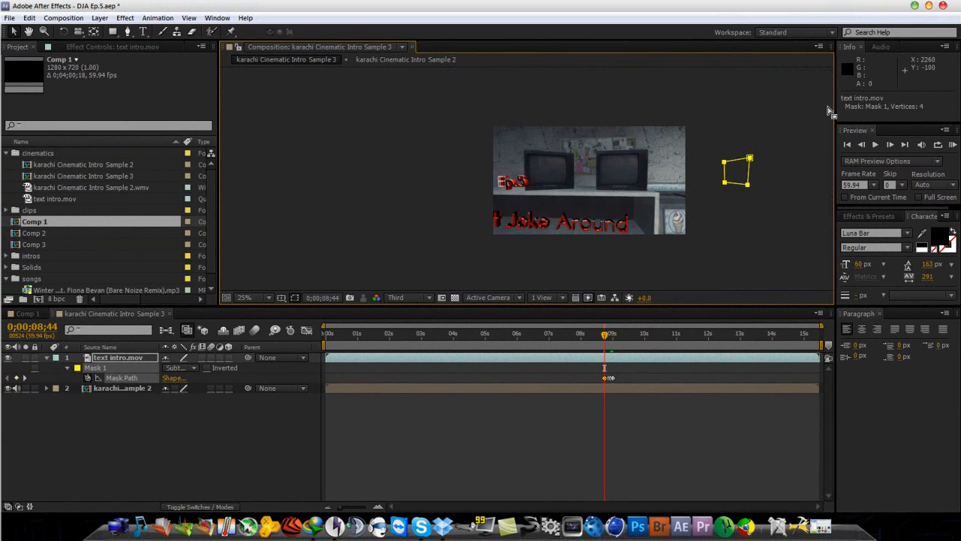
key("/")
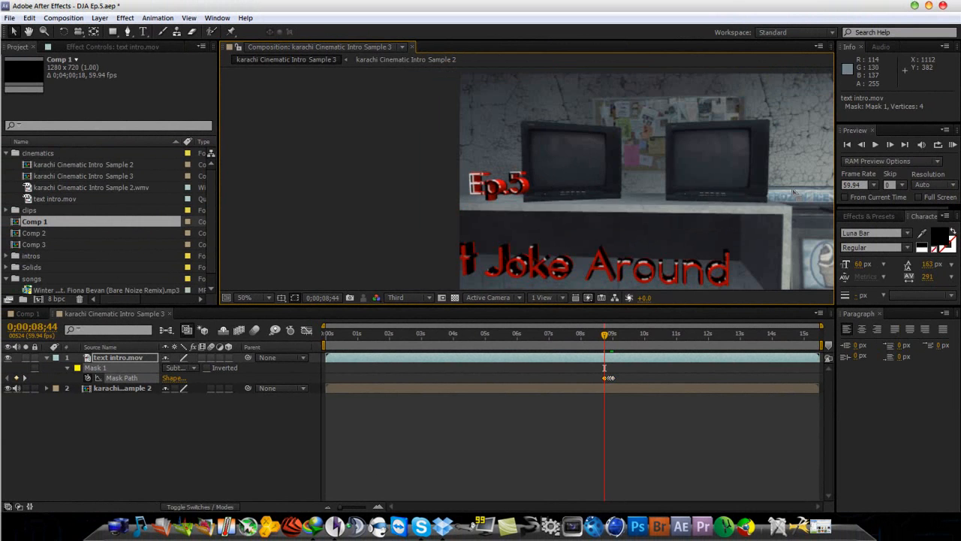
key("/")
left_click_drag(630, 246, 365, 189)
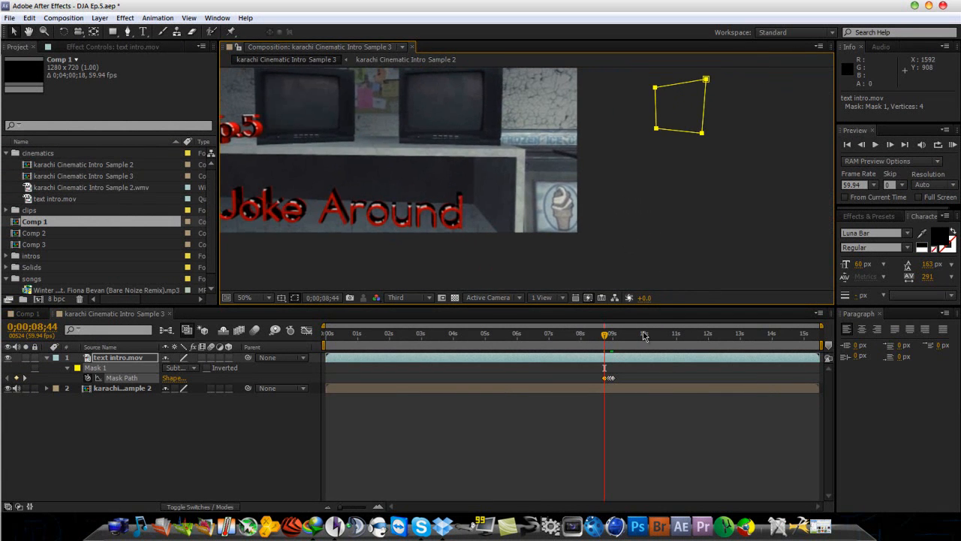
left_click(665, 335)
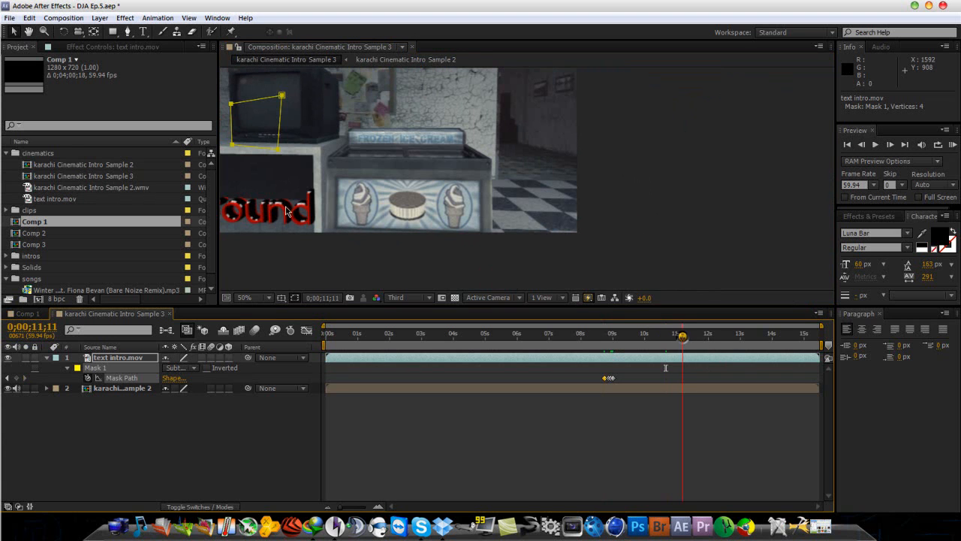
left_click(682, 335)
left_click_drag(318, 208, 475, 236)
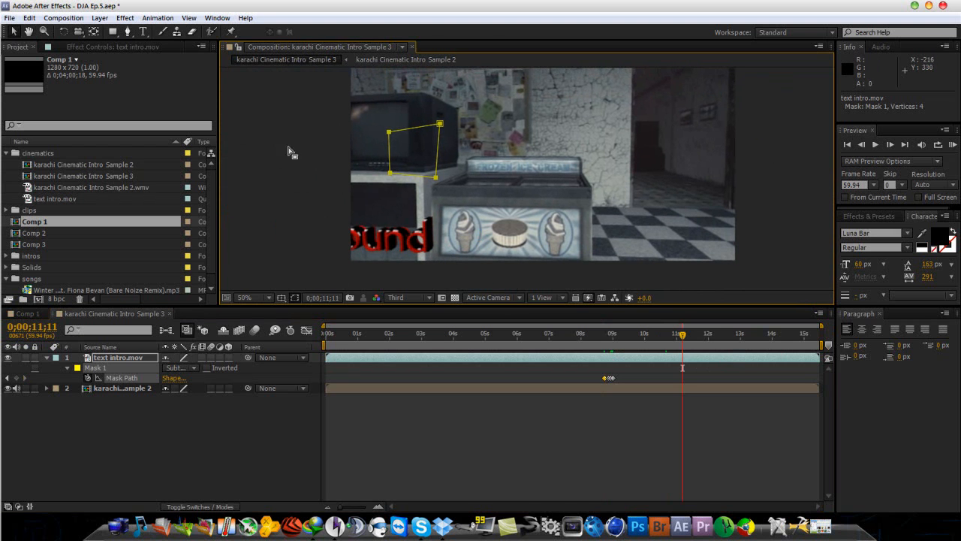
left_click(128, 32)
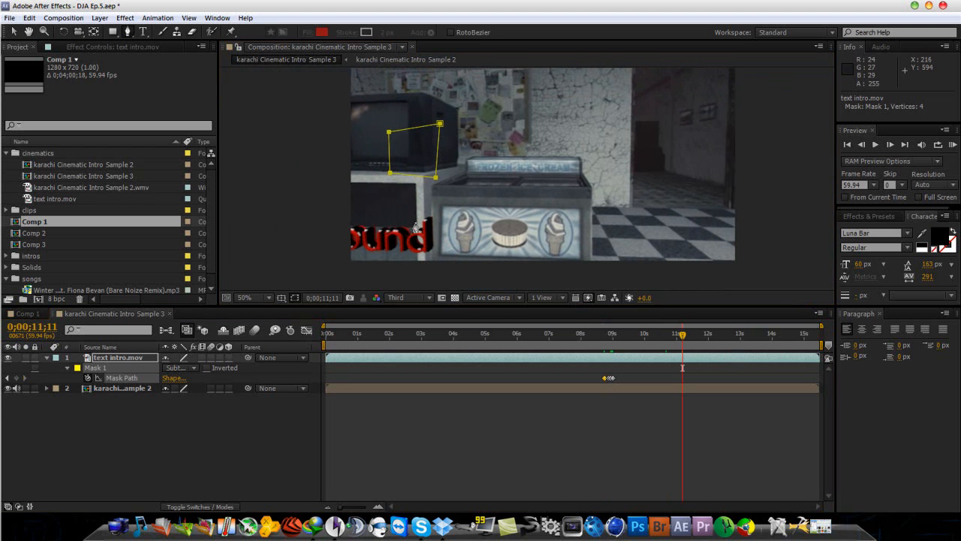
left_click(415, 265)
left_click(452, 268)
left_click(454, 212)
left_click(416, 222)
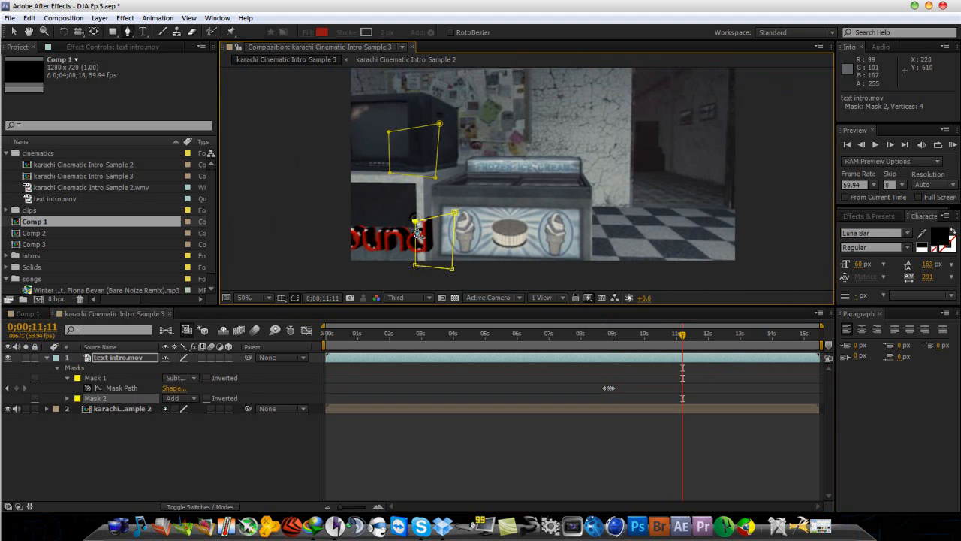
left_click(191, 402)
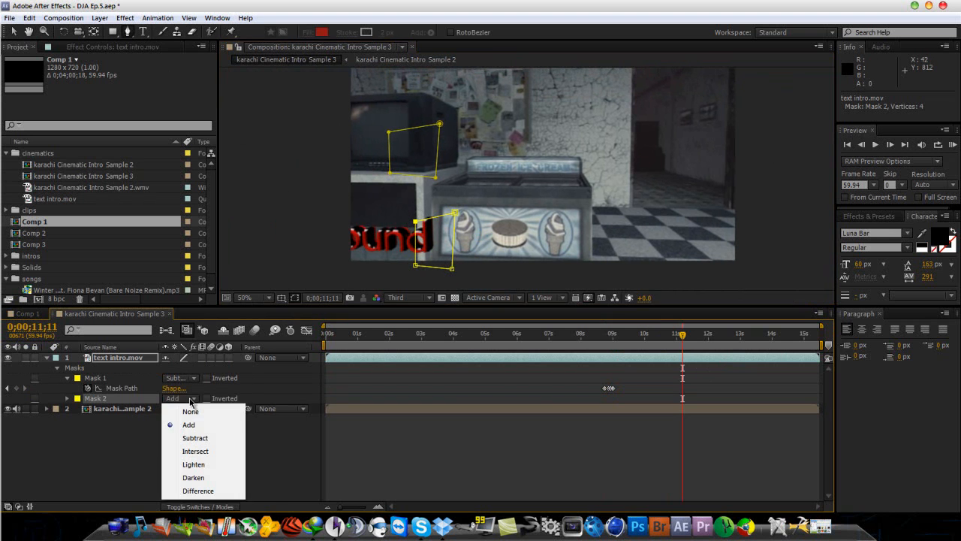
left_click(206, 437)
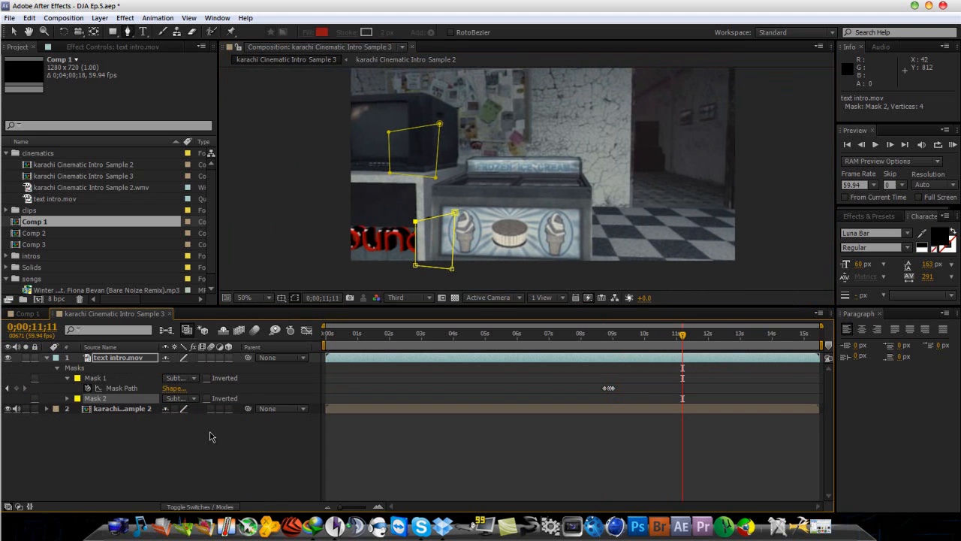